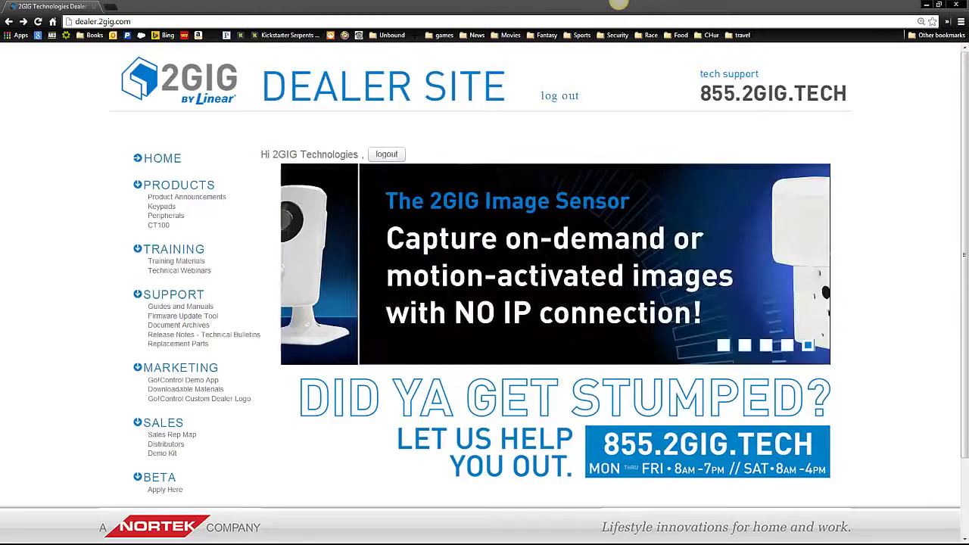
# - Bring the logged-in 2GIG Dealer Site browser window into focus
pyautogui.click(118, 21)
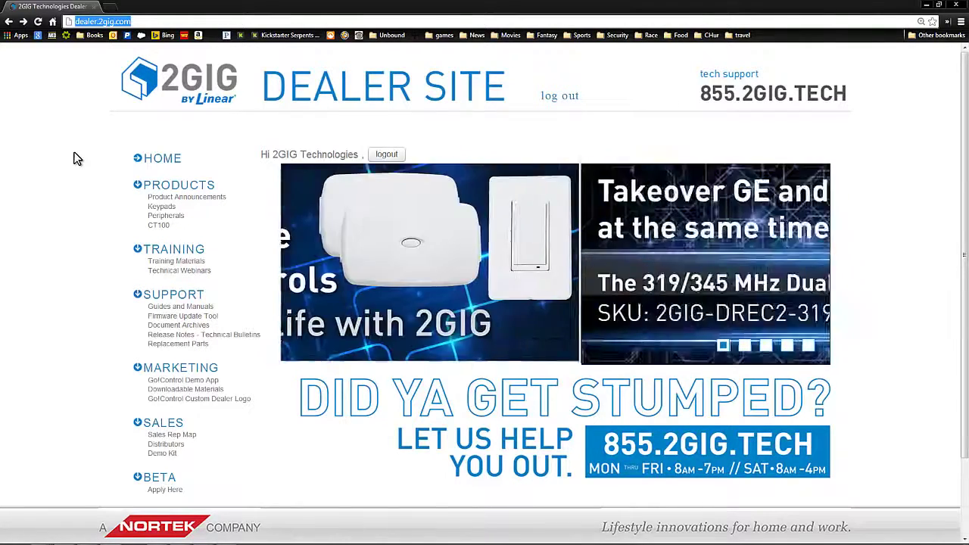
# - Open the Firmware Update Tool page, scroll to the Update Tool Kit downloads, and close the browser
pyautogui.click(175, 319)
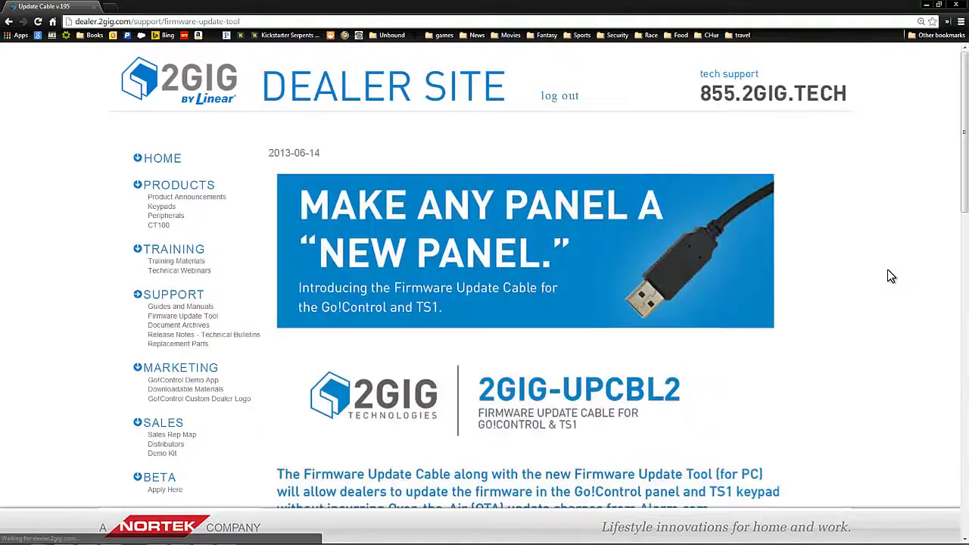
pyautogui.scroll(-5, 886, 277)
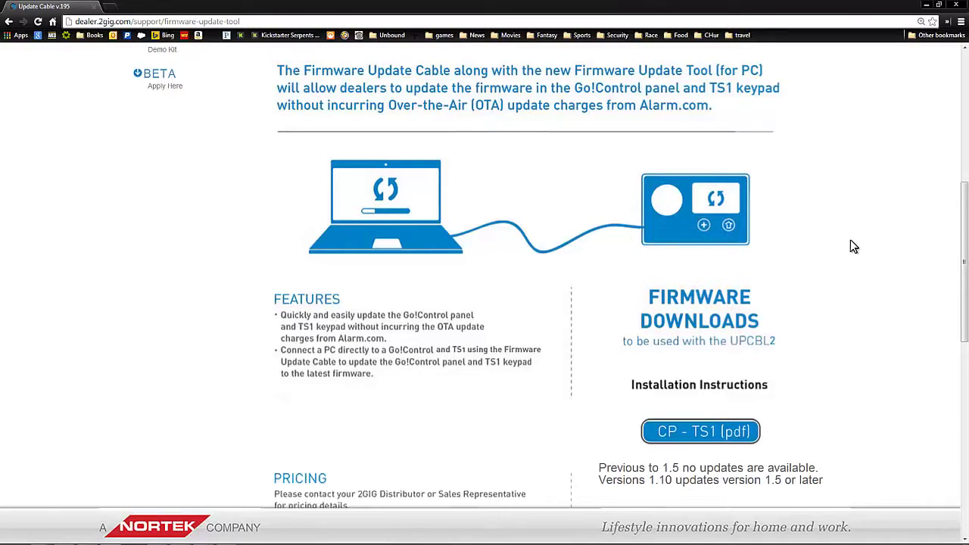
pyautogui.scroll(-6, 853, 246)
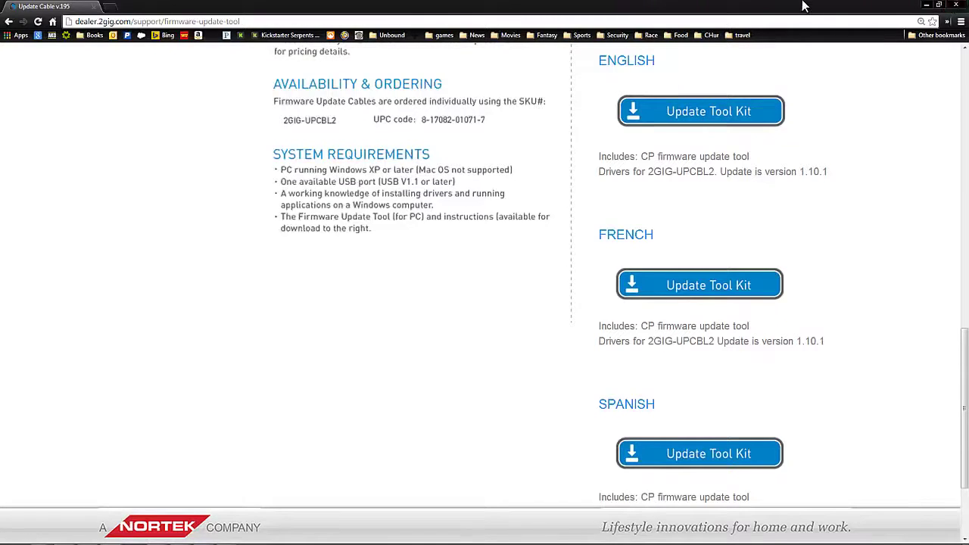
pyautogui.click(953, 6)
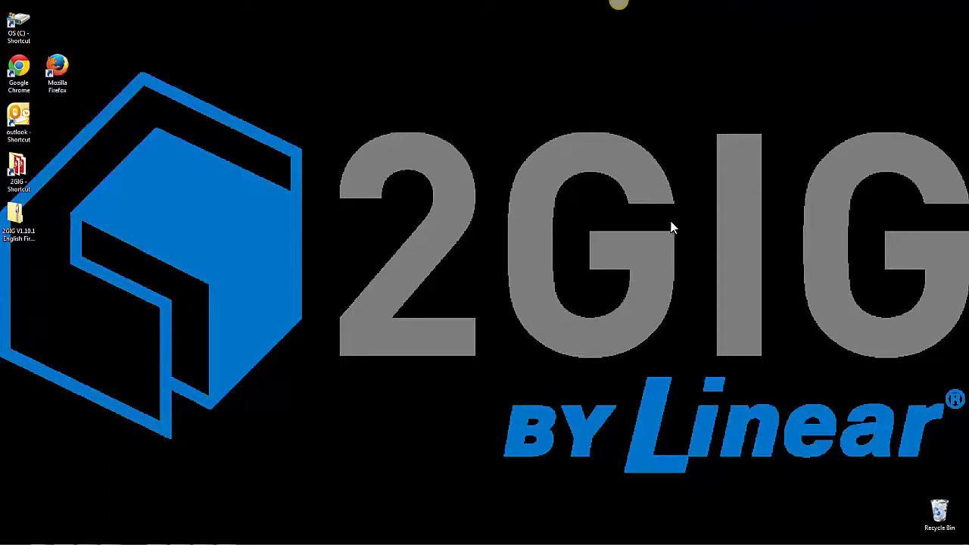
# - Select the '2GIG V1.10.1 English Firmware Update Tool' zip icon on the desktop
pyautogui.click(25, 244)
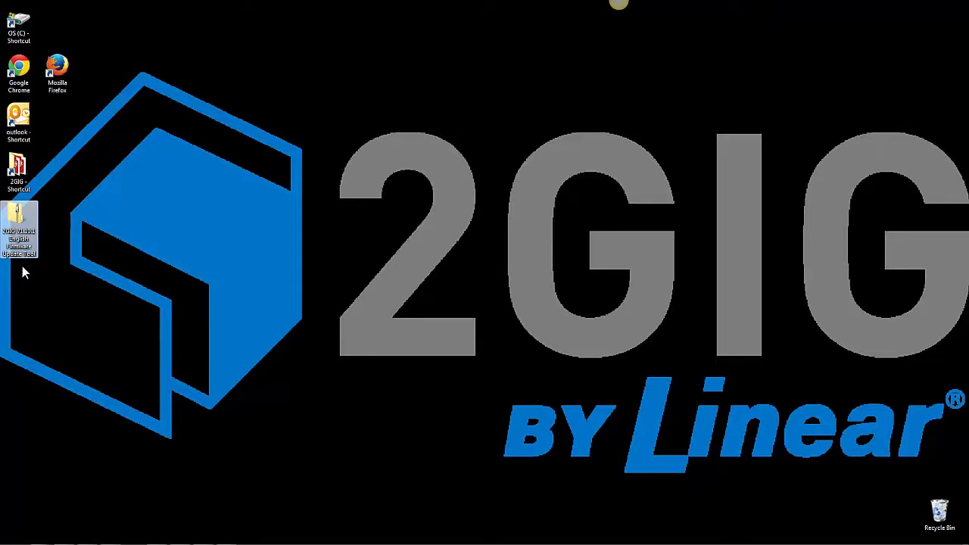
pyautogui.click(109, 233)
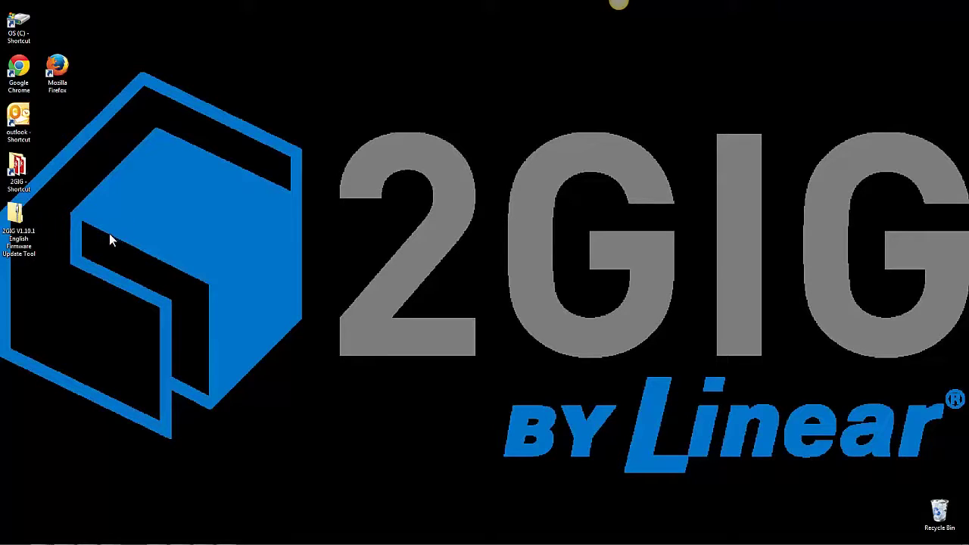
pyautogui.click(23, 219)
# - Open the zip and copy the 2GIG V1.10.1 English Firmware Update Tool folder to the desktop, accepting encryption loss
pyautogui.doubleClick(23, 218)
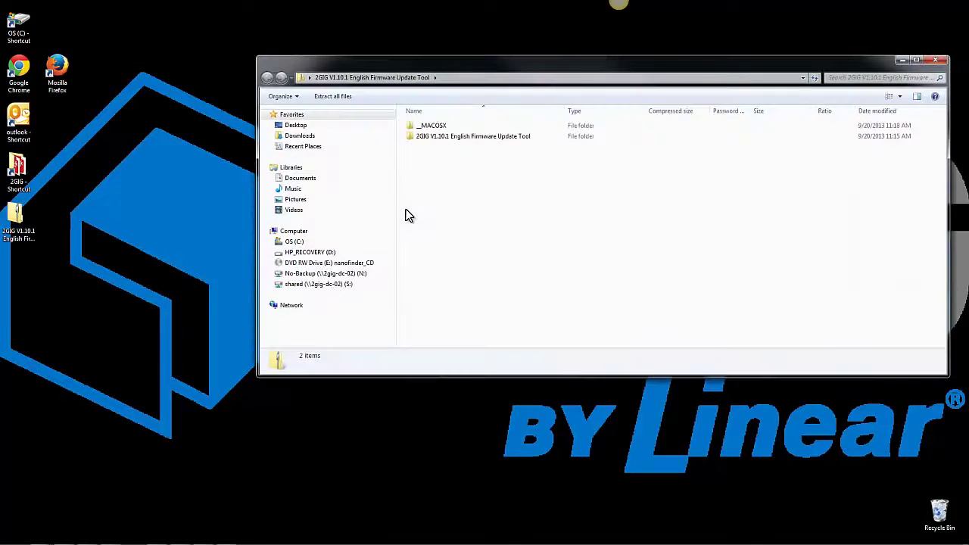
pyautogui.click(412, 128)
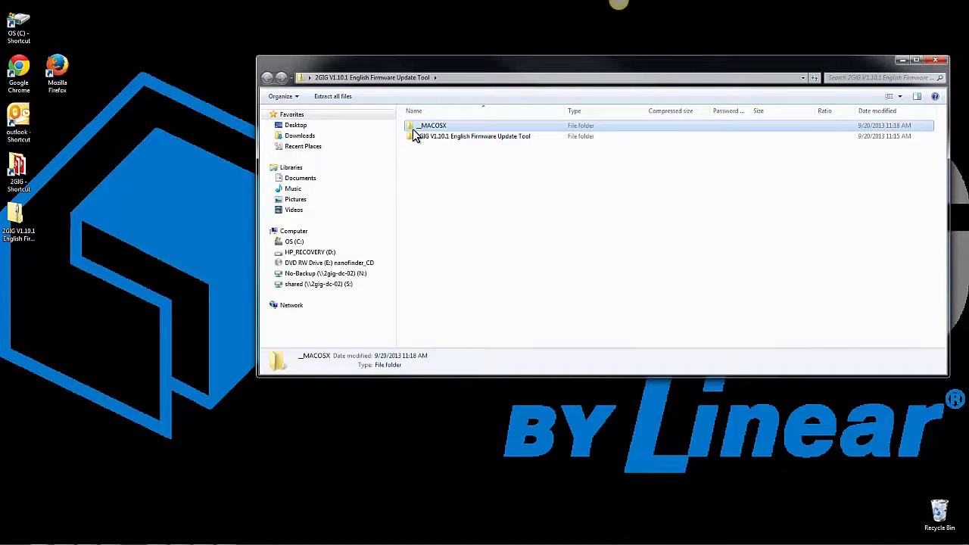
pyautogui.click(432, 138)
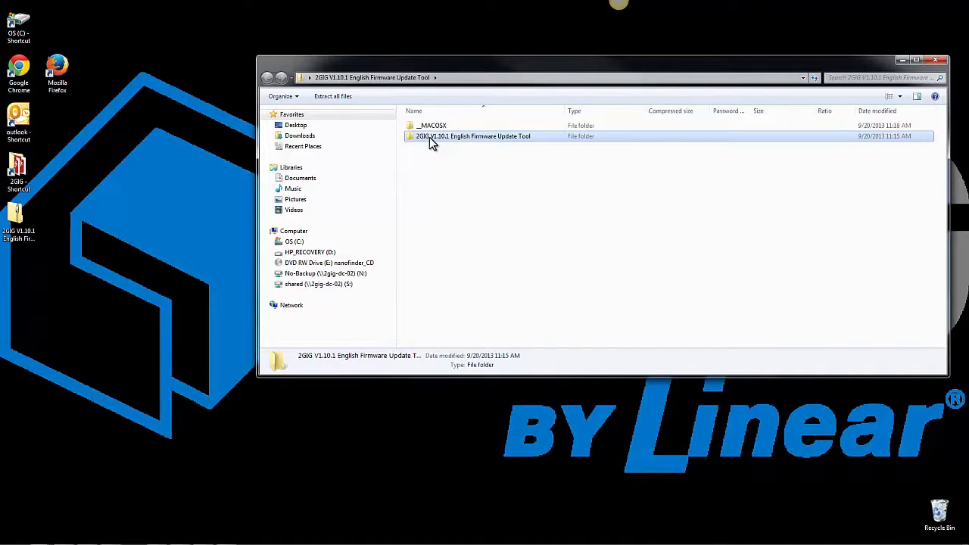
pyautogui.moveTo(429, 137); pyautogui.dragTo(46, 341)
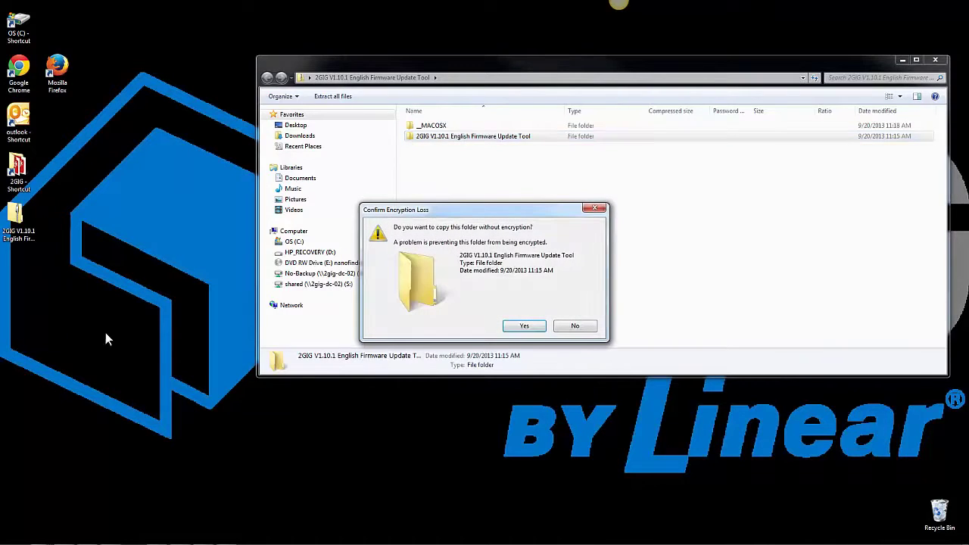
pyautogui.click(522, 330)
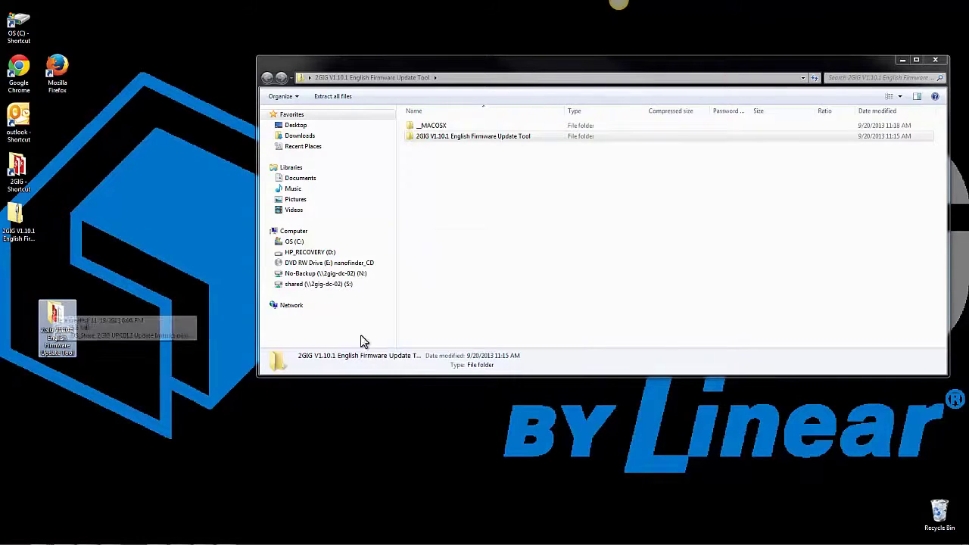
# - Close the zip window, move the copied folder into the desktop icon column, and open it
pyautogui.click(935, 59)
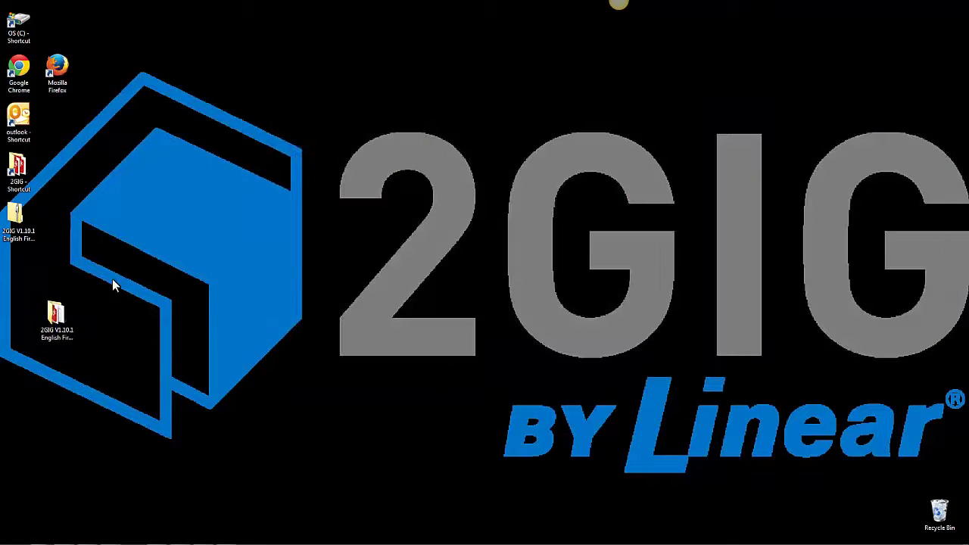
pyautogui.moveTo(57, 318); pyautogui.dragTo(21, 276)
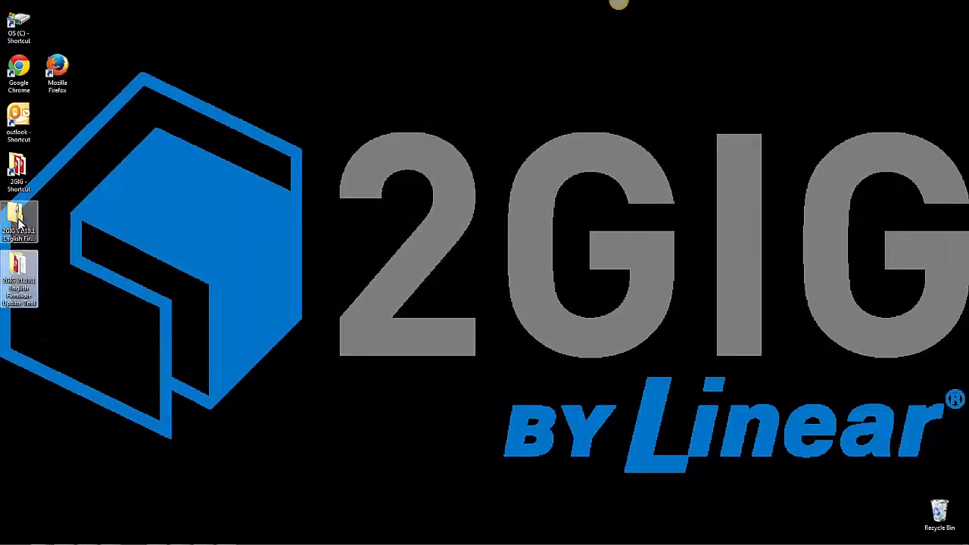
pyautogui.doubleClick(18, 265)
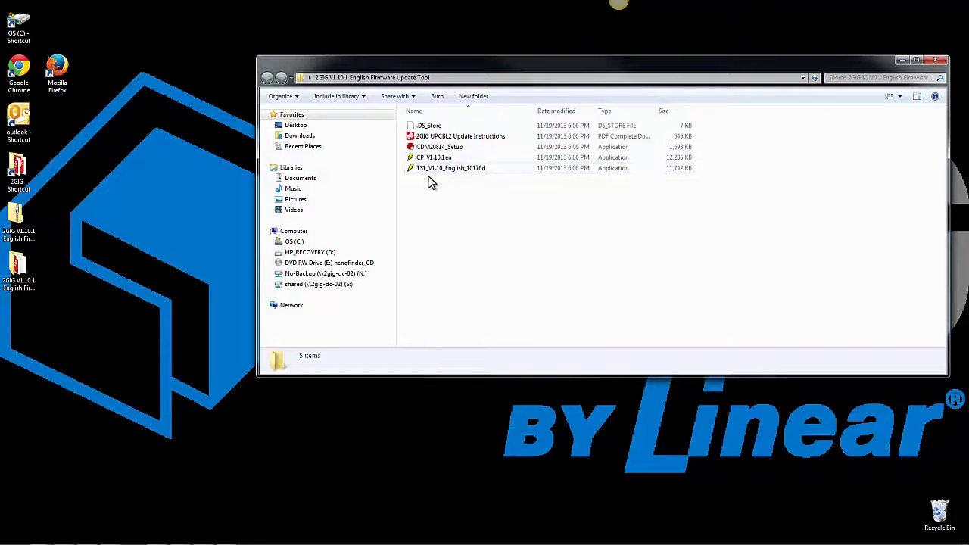
# - Go over the instructions PDF, CDM20814_Setup, CP_V1.10.1en and TS1_V1.10_English_10176d files
pyautogui.click(443, 138)
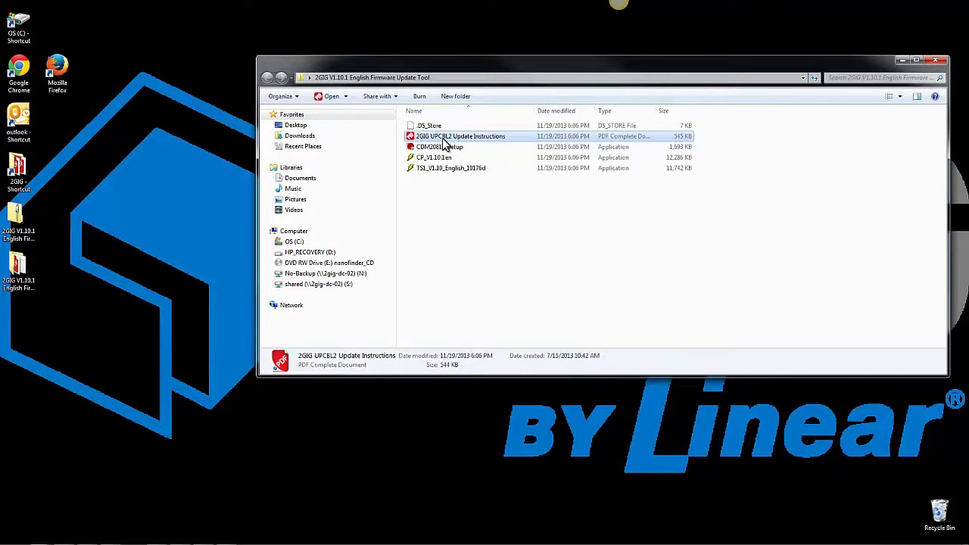
pyautogui.click(447, 148)
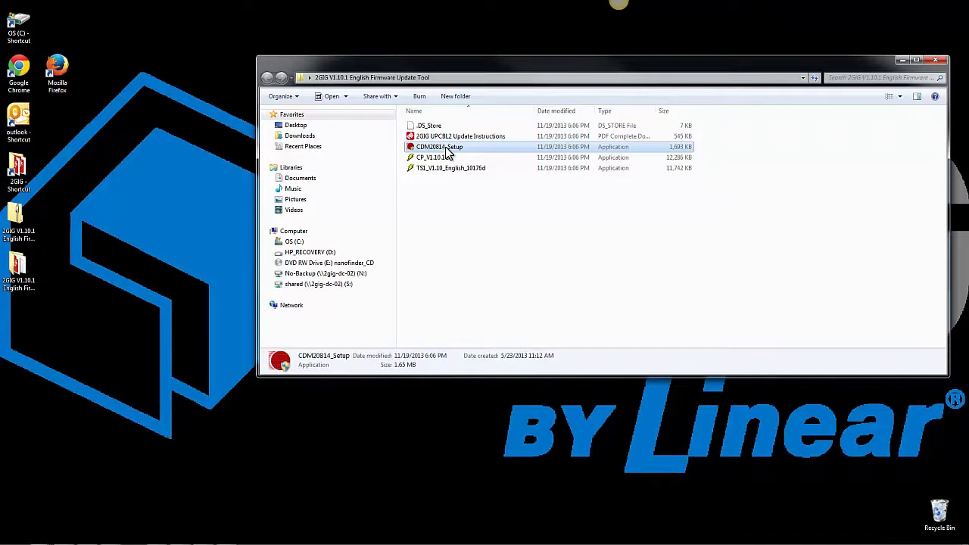
pyautogui.click(446, 160)
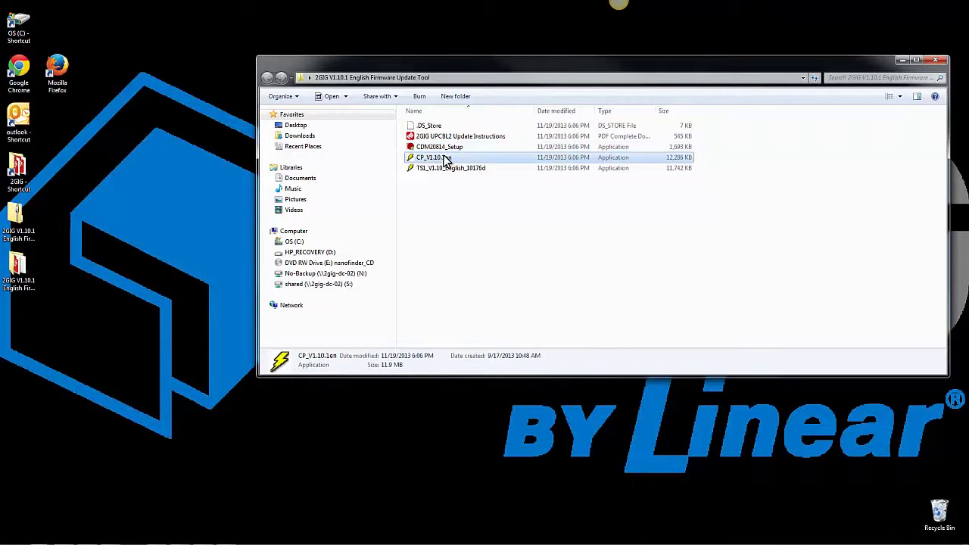
pyautogui.click(446, 170)
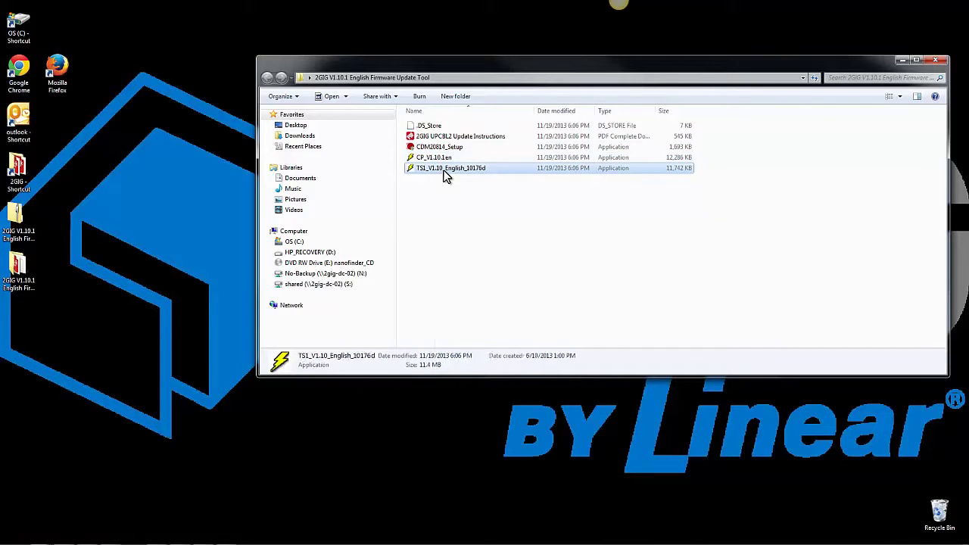
pyautogui.click(430, 160)
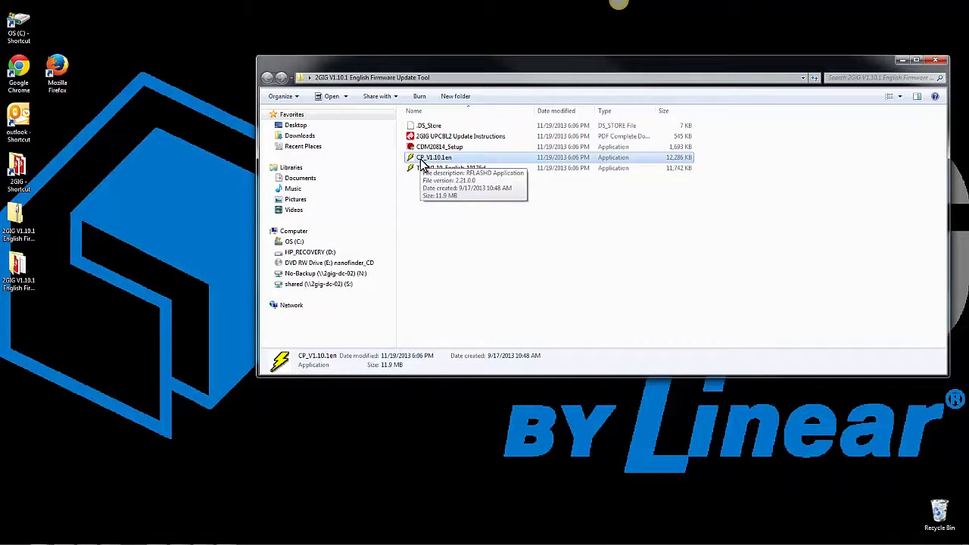
pyautogui.click(422, 169)
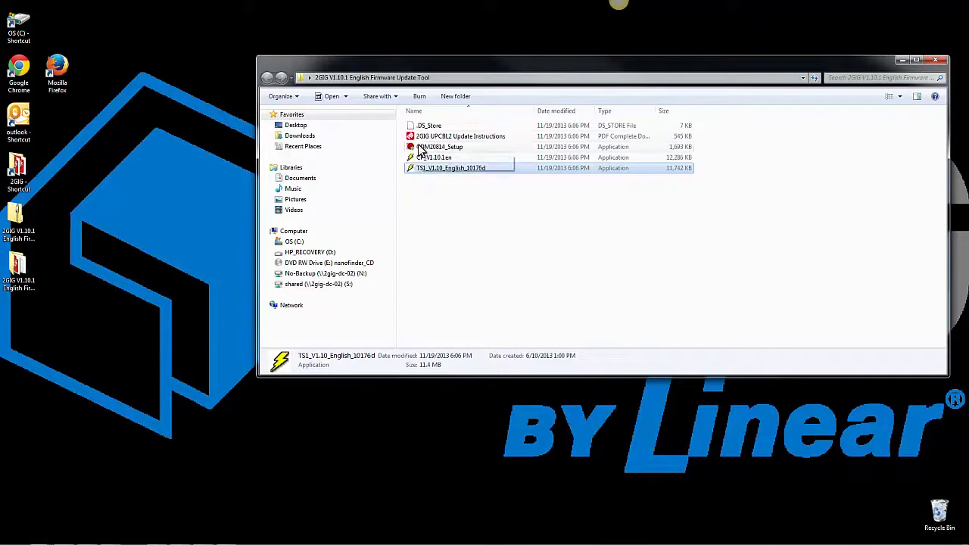
pyautogui.click(429, 148)
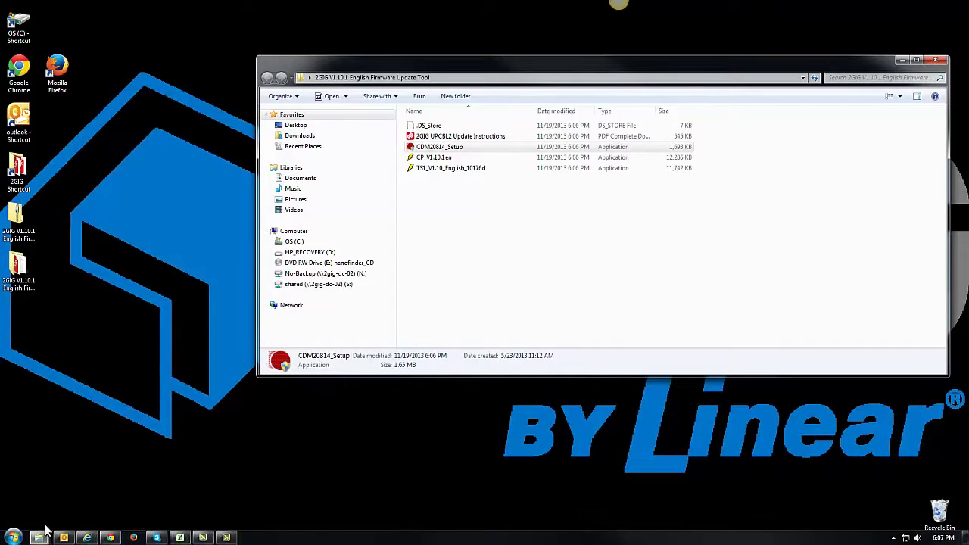
# - Search the Start menu for 'device manager' and open the Device Manager result
pyautogui.click(14, 537)
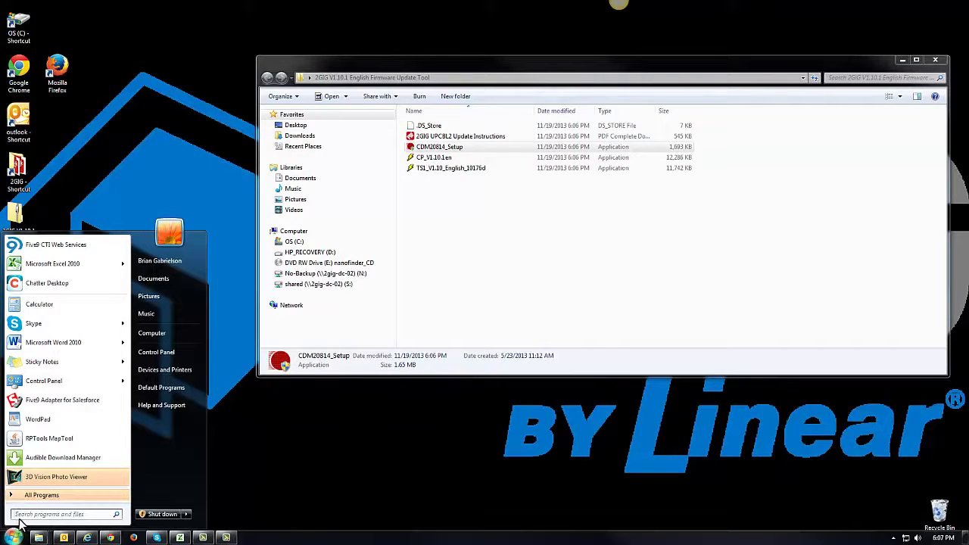
pyautogui.click(25, 515)
pyautogui.write('dev')
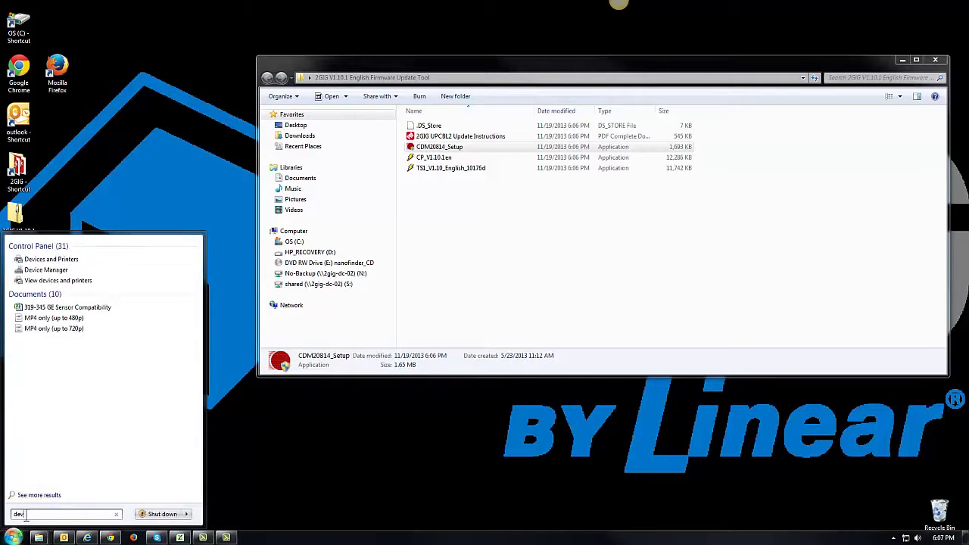
pyautogui.write('ice mana')
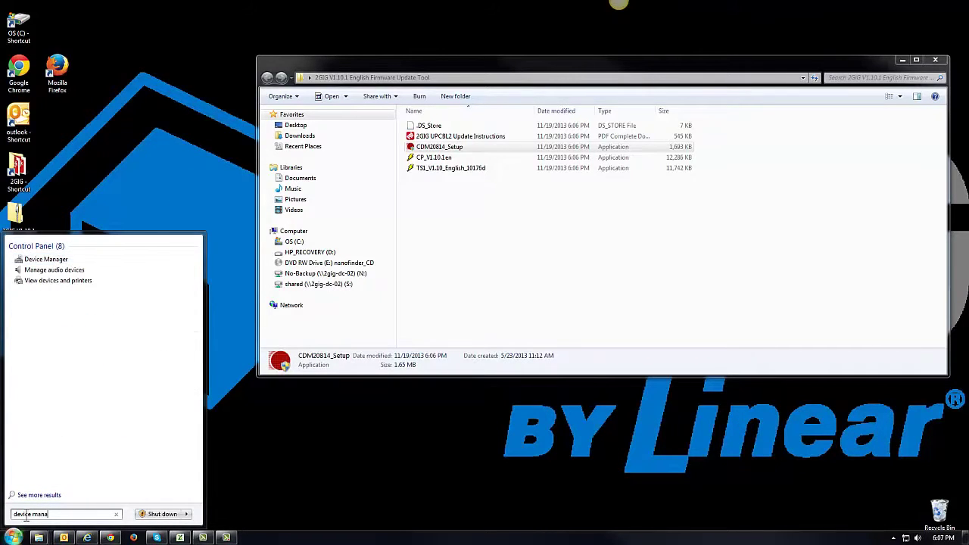
pyautogui.write('ger')
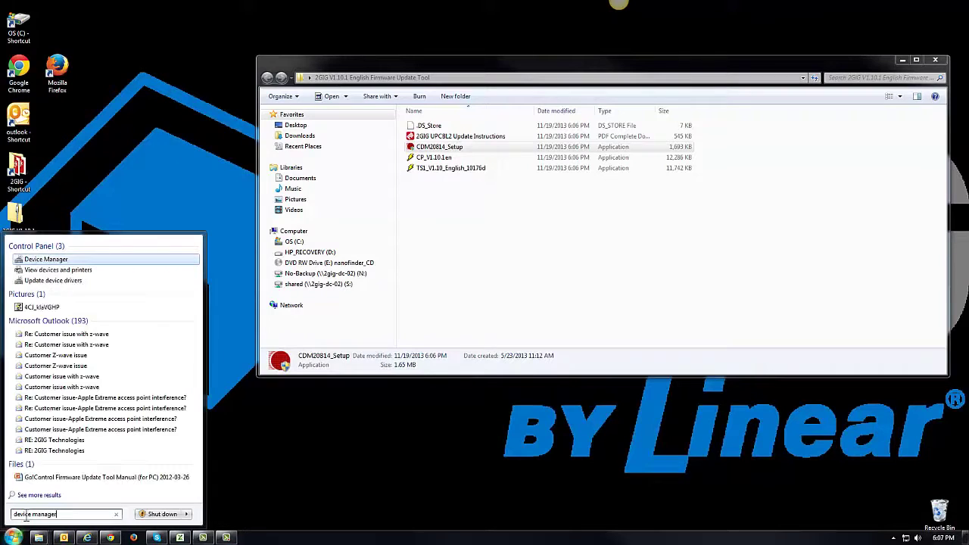
pyautogui.click(47, 260)
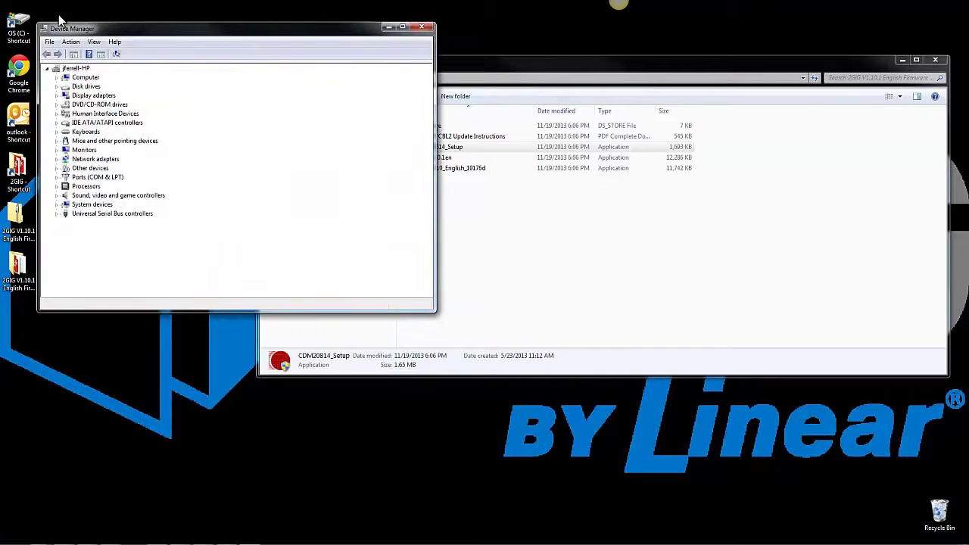
# - Expand Ports (COM & LPT) to check the USB Serial Port is on COM5, then close Device Manager
pyautogui.moveTo(97, 22); pyautogui.dragTo(397, 89)
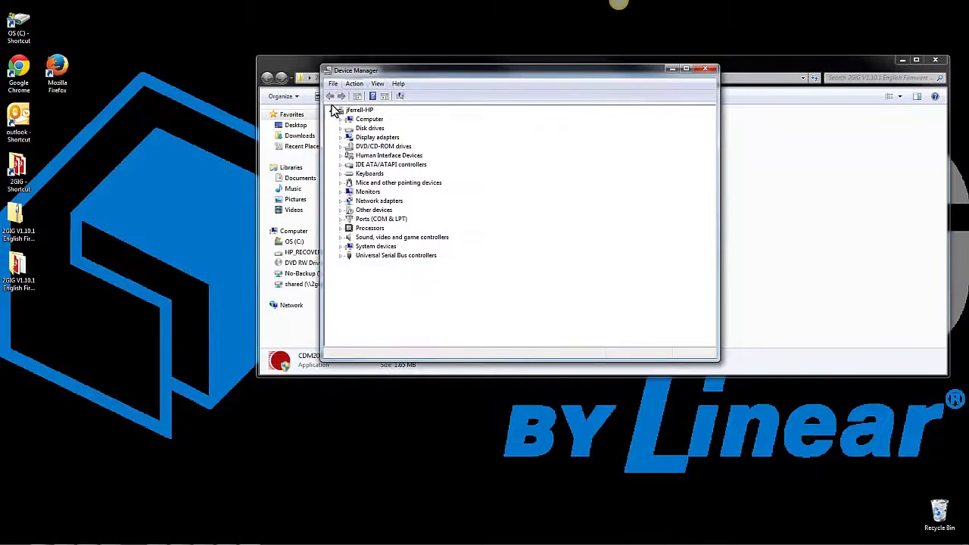
pyautogui.click(341, 220)
pyautogui.click(377, 229)
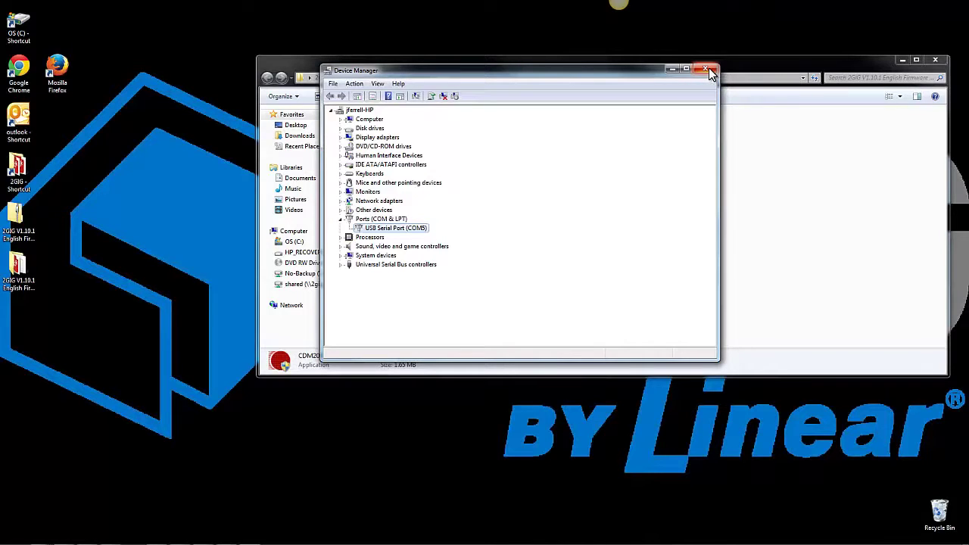
pyautogui.click(709, 71)
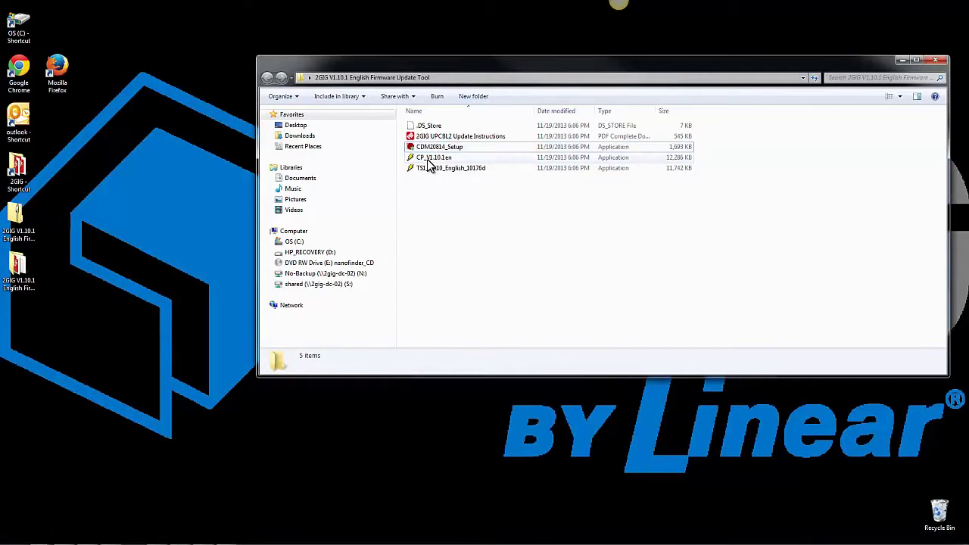
# - Create 'CP_V1.10.1en - Shortcut' from the CP_V1.10.1en file and select the new shortcut
pyautogui.click(429, 158)
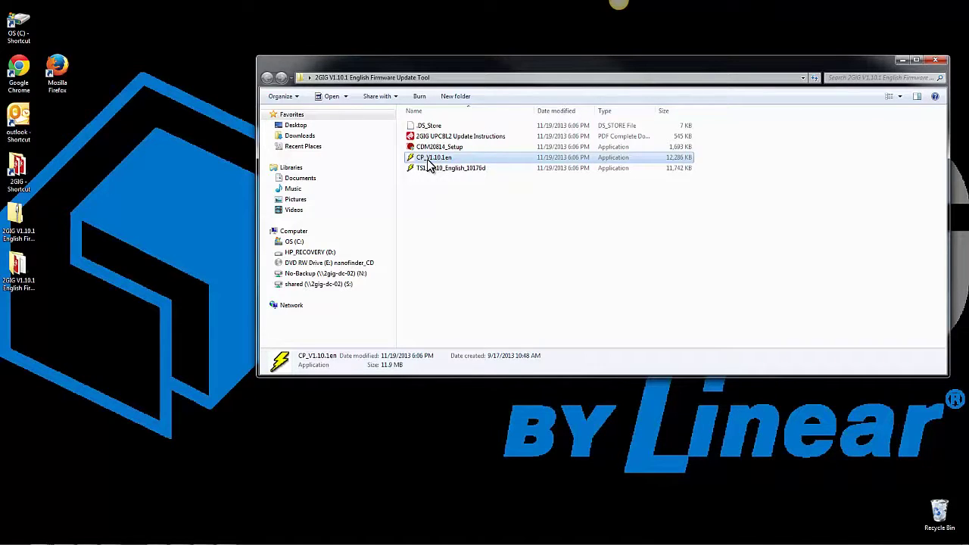
pyautogui.click(426, 172)
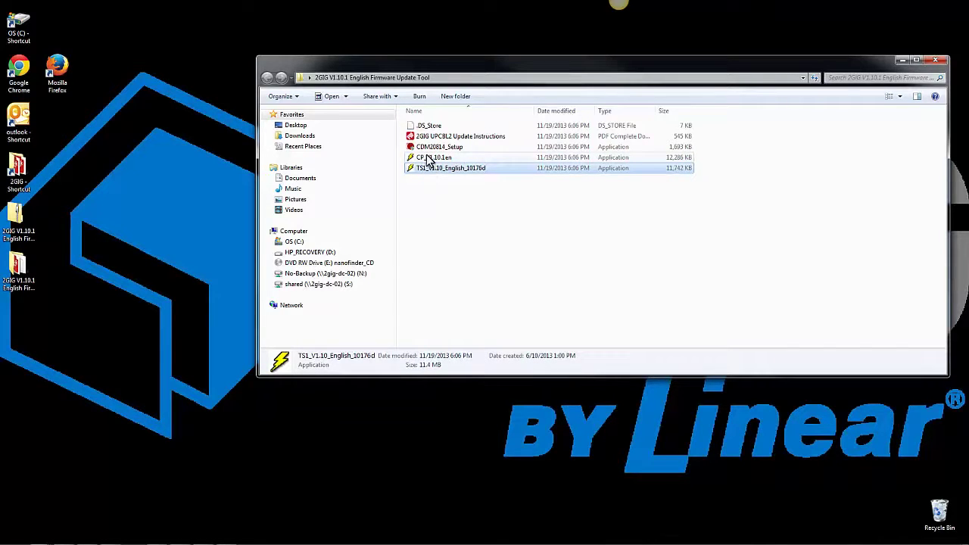
pyautogui.click(429, 160)
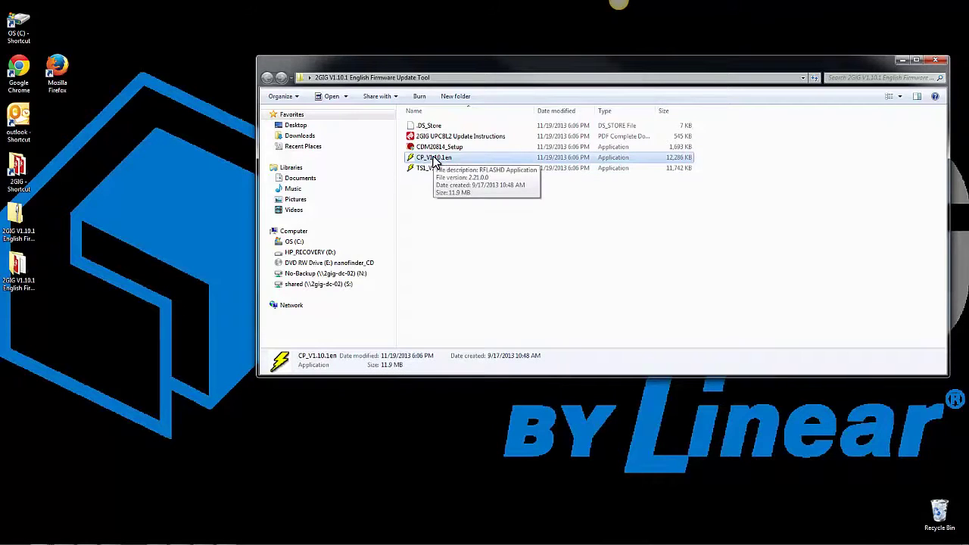
pyautogui.rightClick(435, 161)
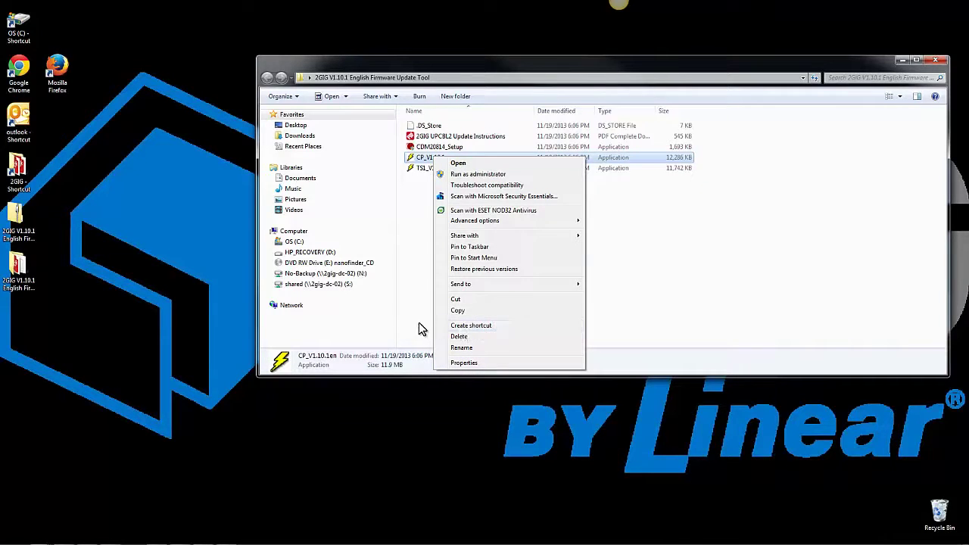
pyautogui.click(470, 325)
pyautogui.click(561, 309)
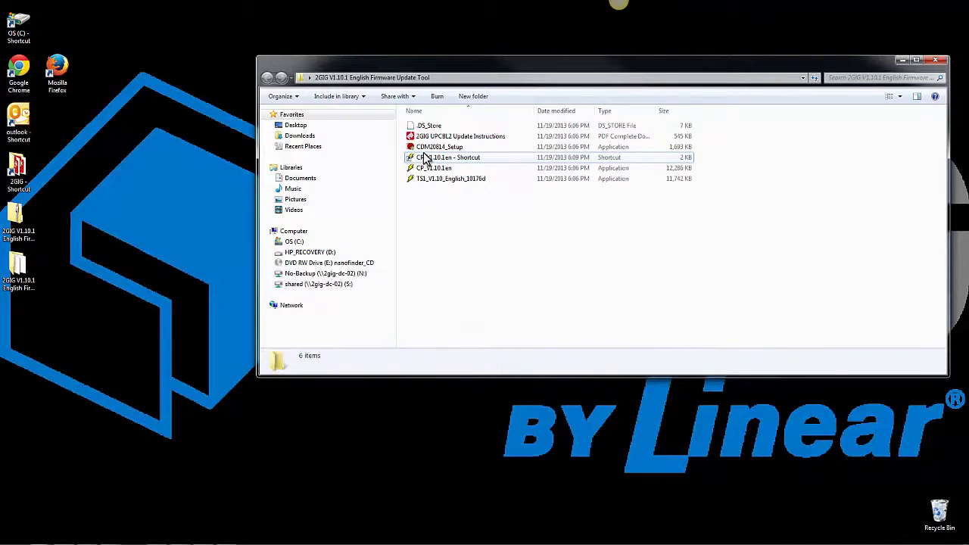
pyautogui.click(464, 159)
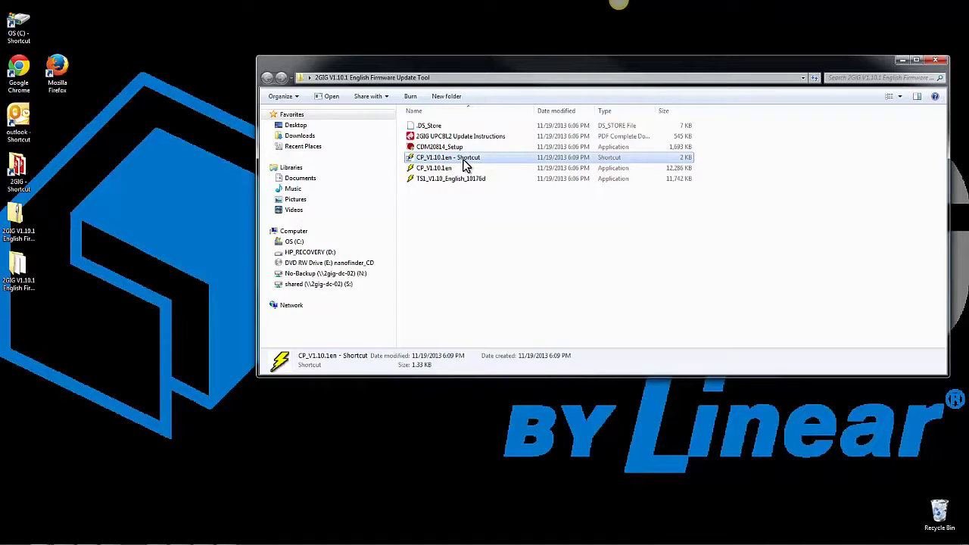
# - Append ' -c5' to the CP shortcut's Target in its Properties and apply the change
pyautogui.rightClick(464, 165)
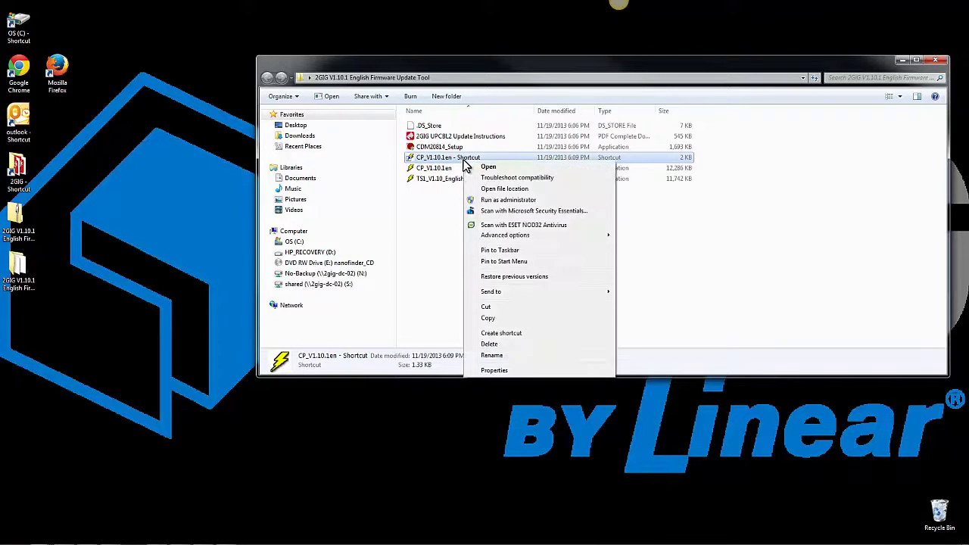
pyautogui.click(502, 371)
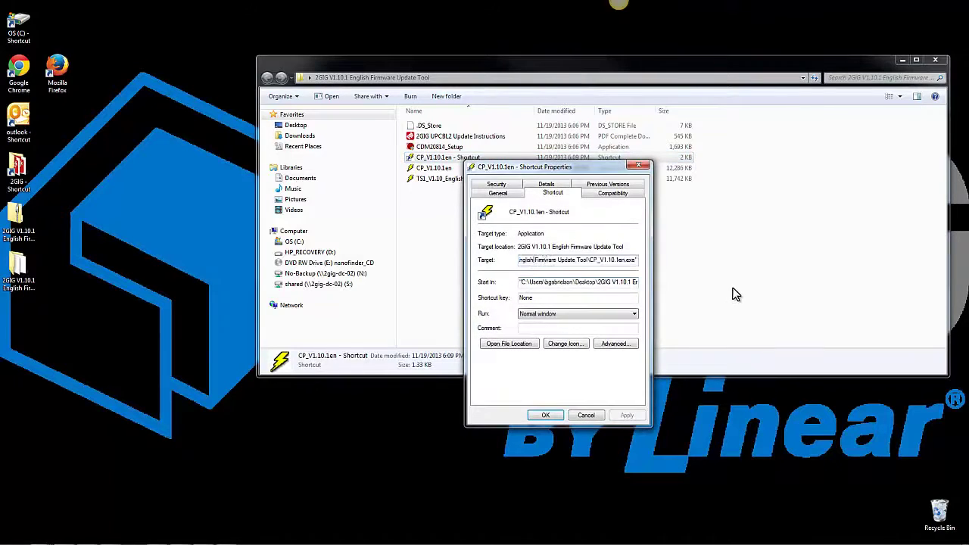
pyautogui.click(638, 262)
pyautogui.moveTo(638, 262); pyautogui.dragTo(625, 261)
pyautogui.press('Right')
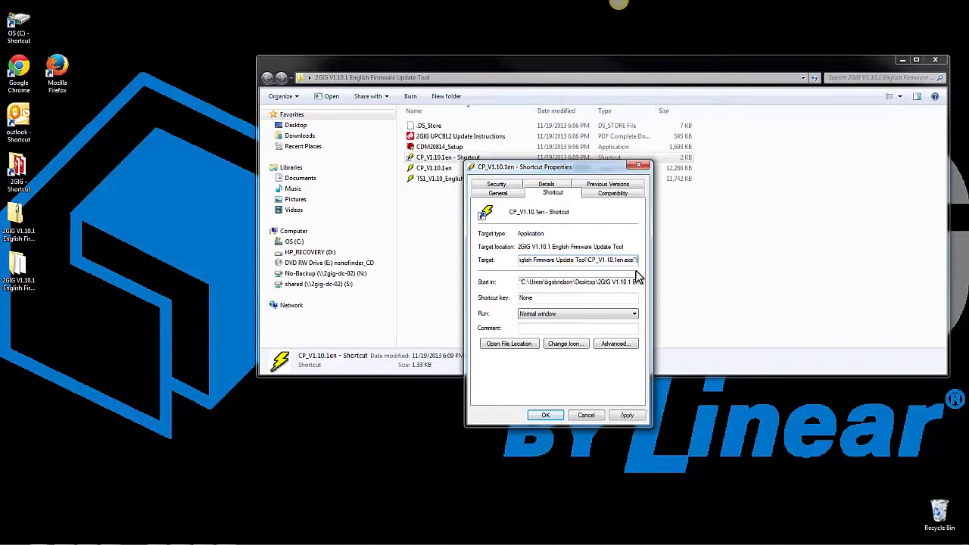
pyautogui.write('-c3')
pyautogui.click(627, 417)
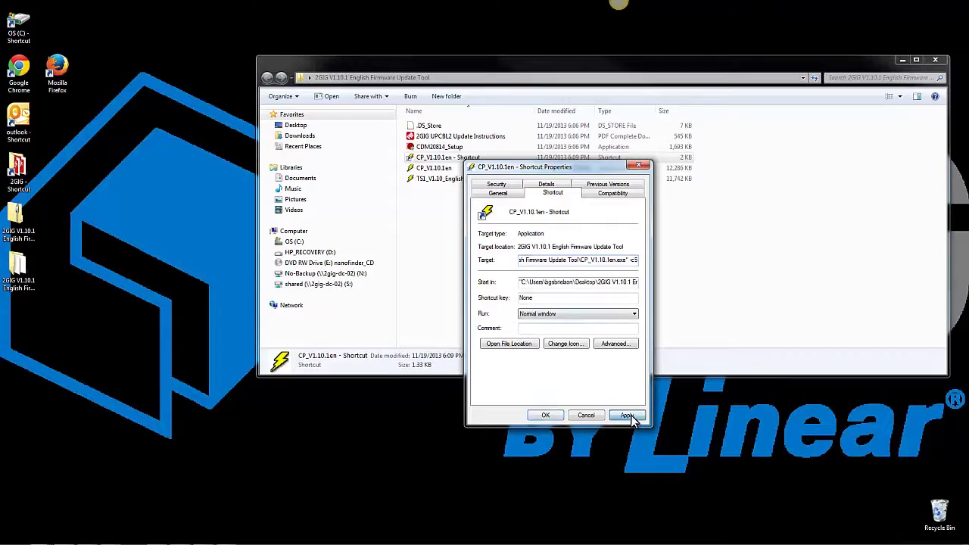
pyautogui.click(544, 416)
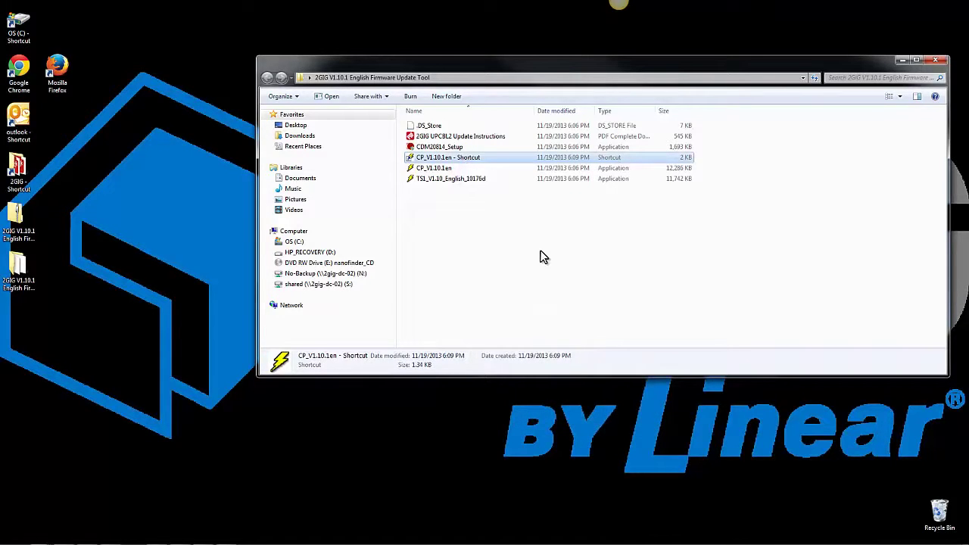
# - Start the RFLASHD updater from 'CP_V1.10.1en - Shortcut', choosing Run at the security warning
pyautogui.click(482, 234)
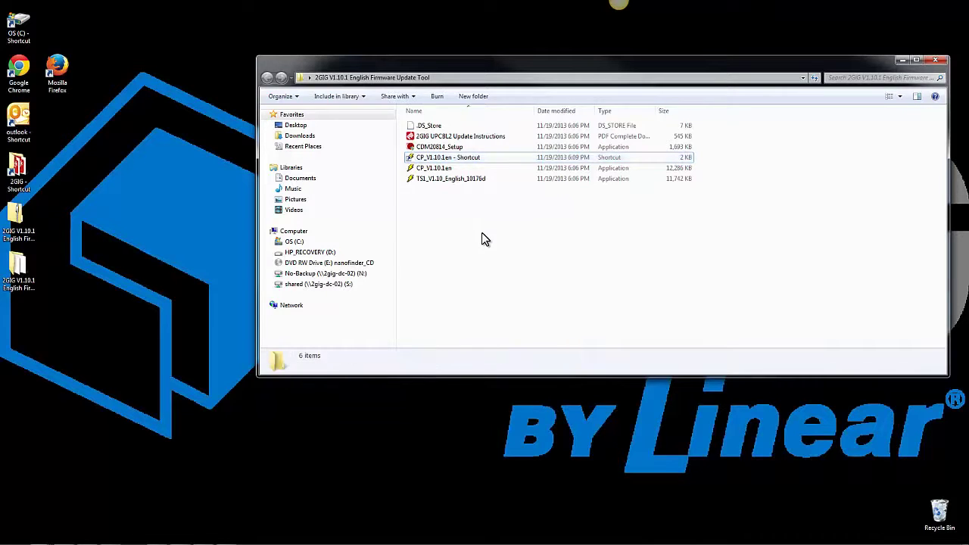
pyautogui.doubleClick(457, 161)
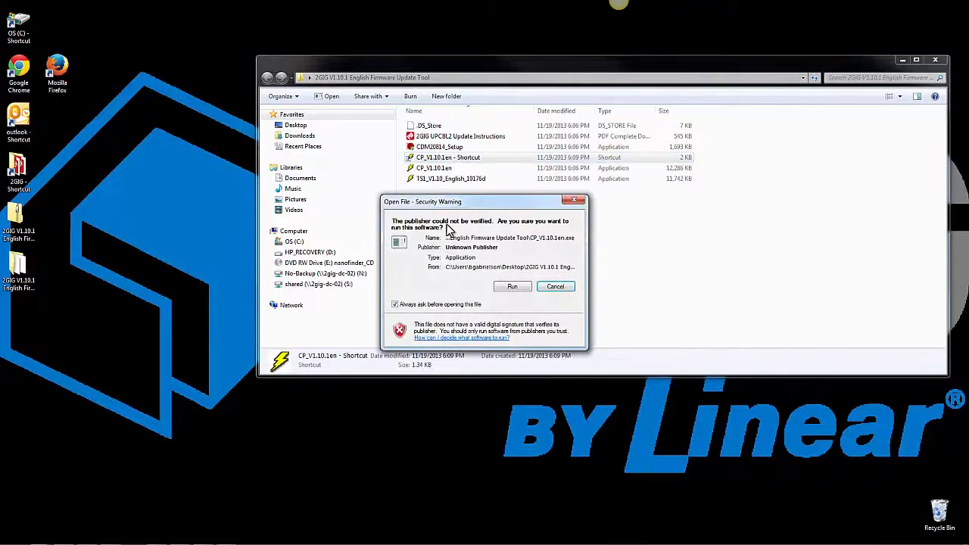
pyautogui.click(514, 288)
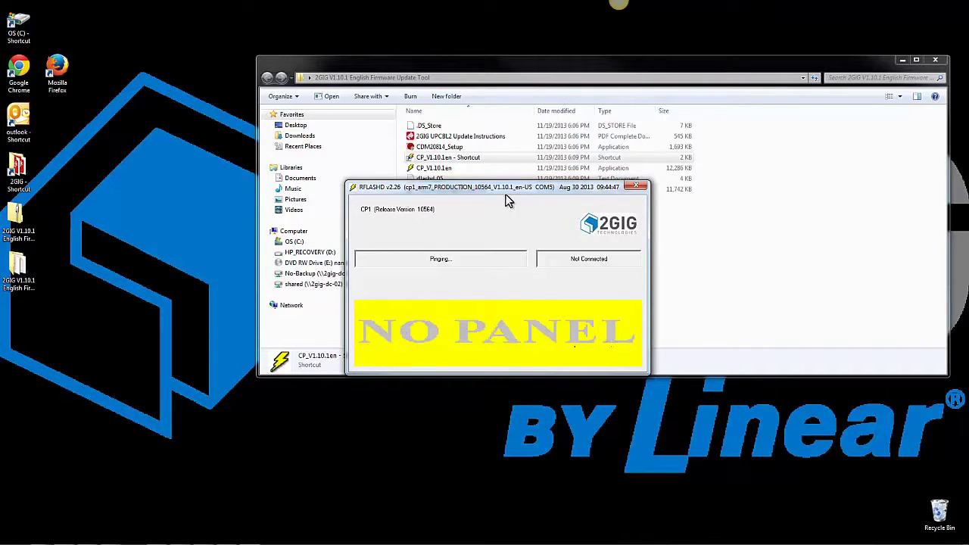
# - Nudge the RFLASHD window right and connect the panel until the CP1 Release 10564 flash prompt appears
pyautogui.moveTo(407, 193); pyautogui.dragTo(420, 195)
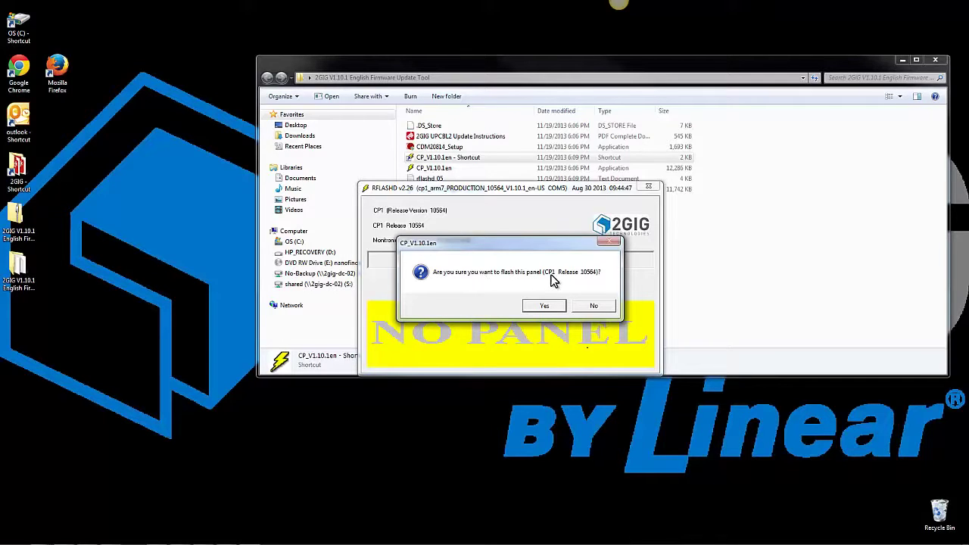
# - Confirm flashing the panel with CP1 Release 10564 and let the flash complete
pyautogui.click(545, 306)
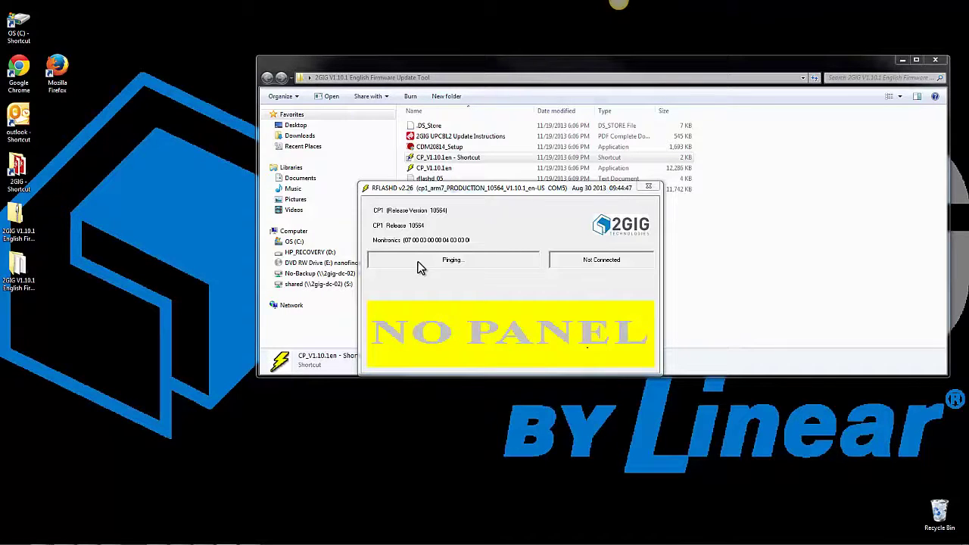
# - Close the firmware update tool and the firmware folder window
pyautogui.click(648, 186)
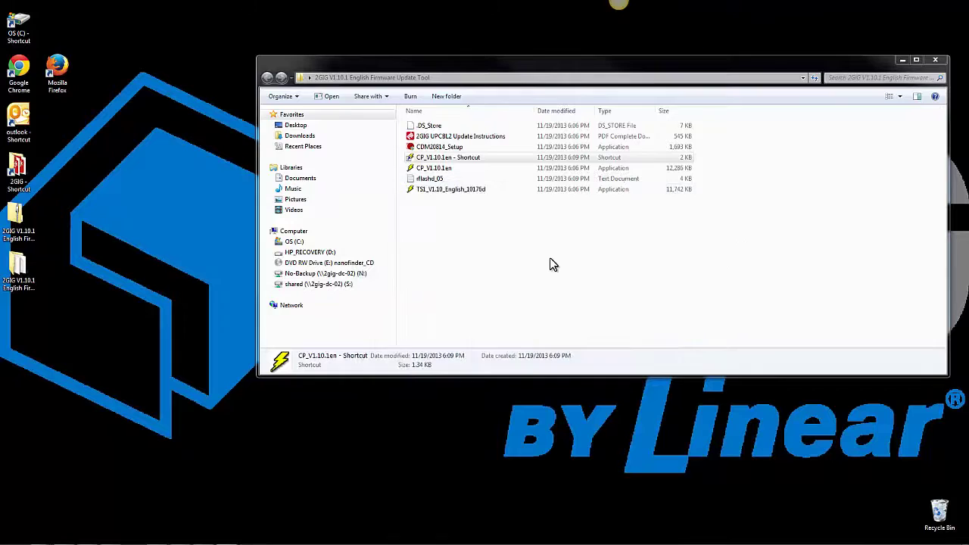
pyautogui.click(490, 266)
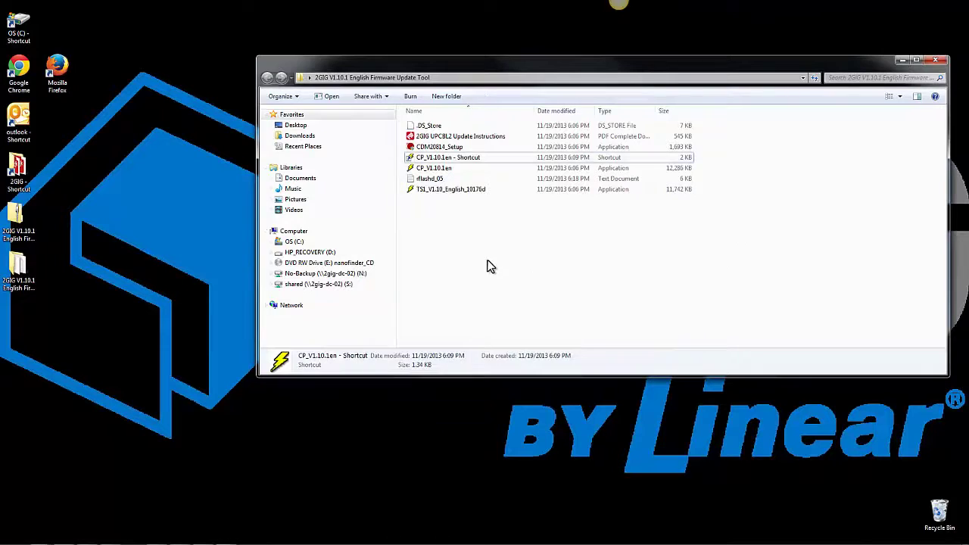
pyautogui.click(937, 60)
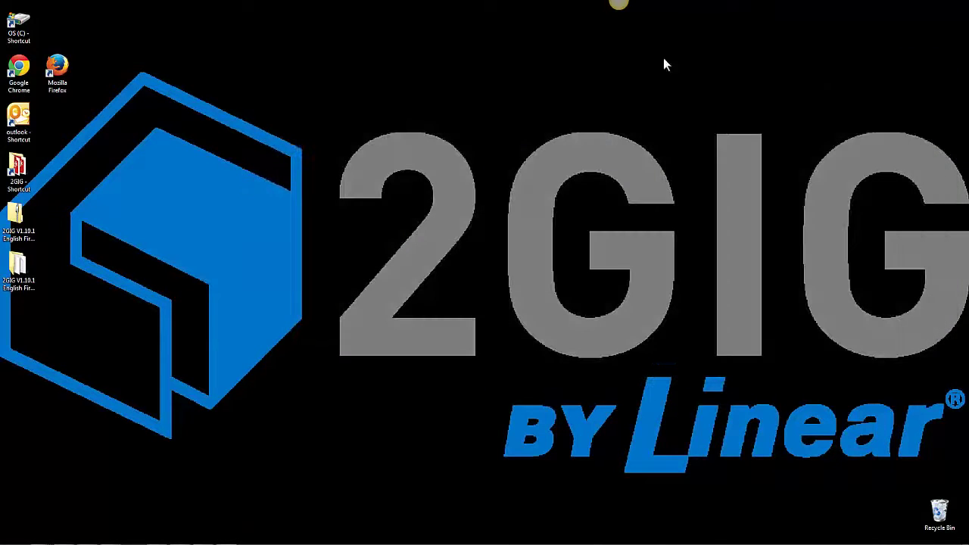
# - Reopen the 2GIG V1.10.1 folder and run CP_V1.10.1en - Shortcut past the security warning, then close it
pyautogui.doubleClick(14, 279)
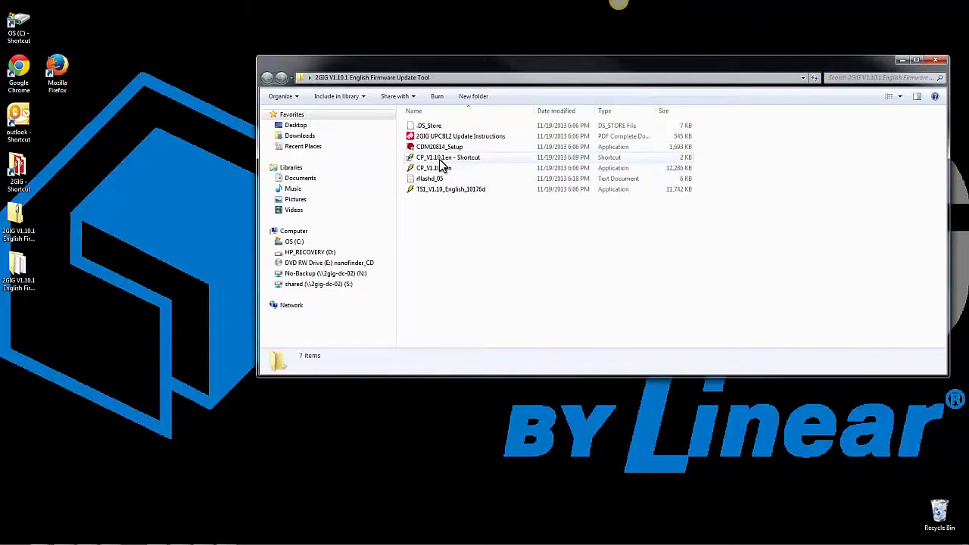
pyautogui.click(440, 159)
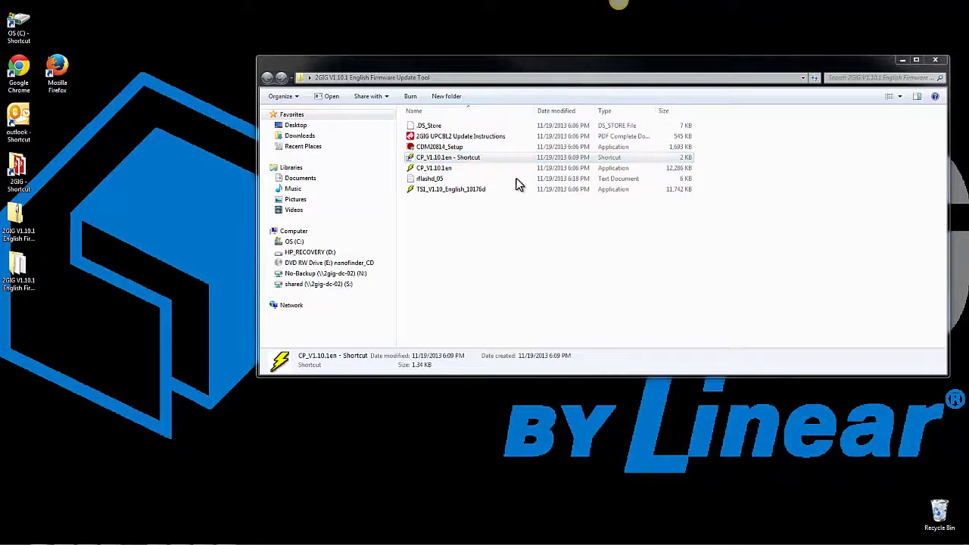
pyautogui.press('Return')
pyautogui.click(519, 287)
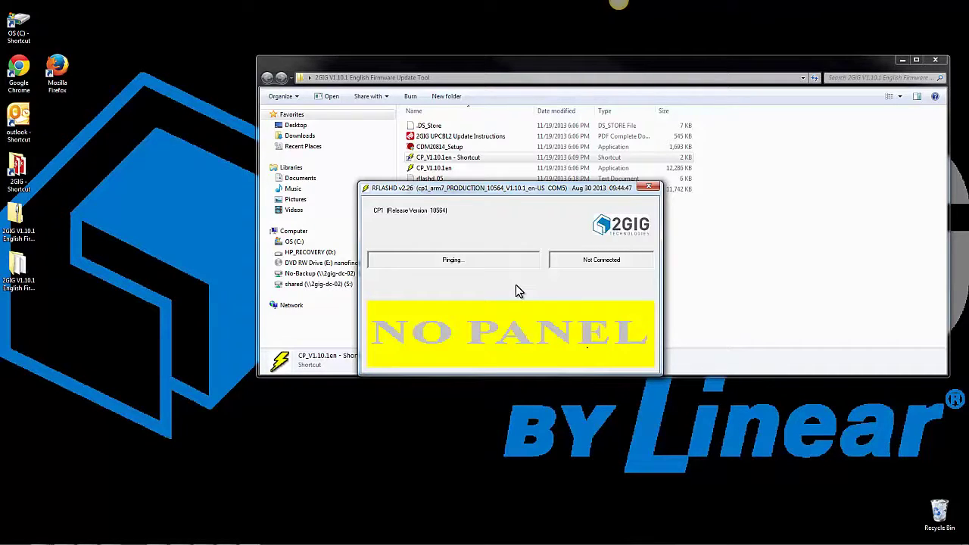
pyautogui.click(649, 187)
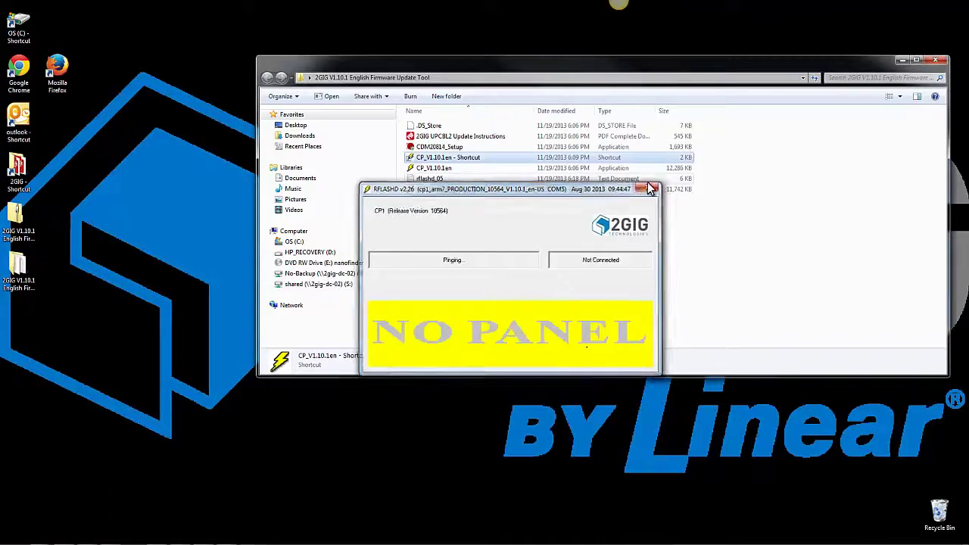
# - Create a shortcut to the TS1_V1.10_English_10176d application
pyautogui.click(485, 242)
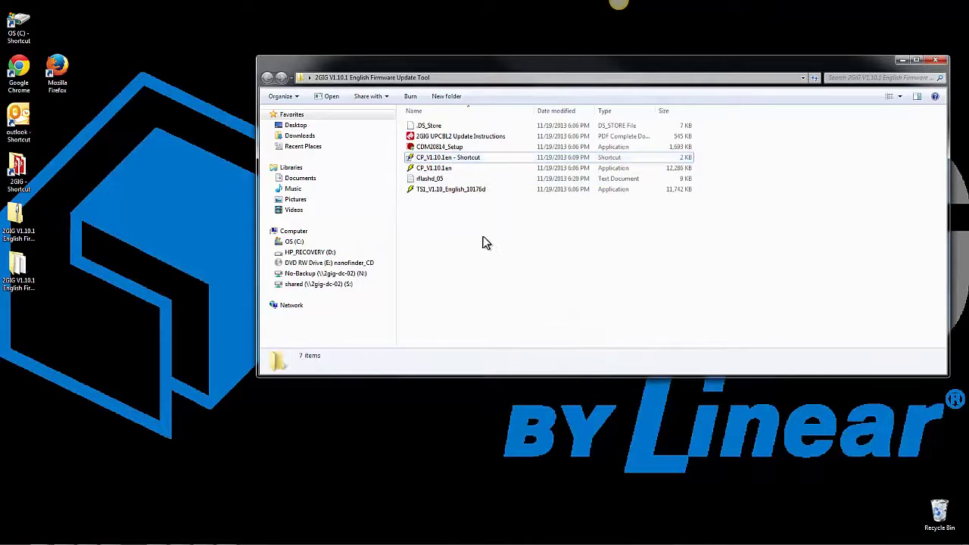
pyautogui.click(441, 190)
pyautogui.rightClick(438, 195)
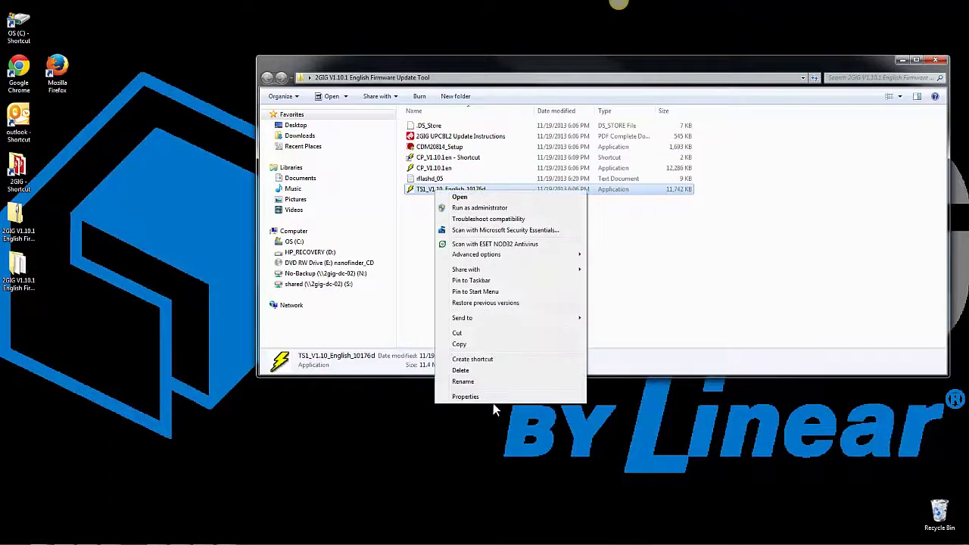
pyautogui.click(479, 361)
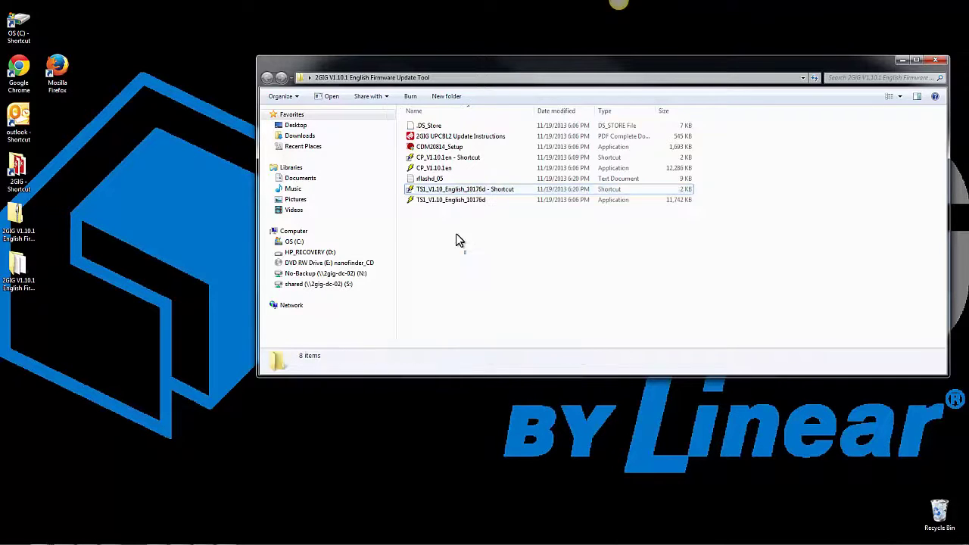
# - Append -c5 to the TS1 shortcut's Target in its Properties and apply the change
pyautogui.click(450, 199)
pyautogui.click(460, 193)
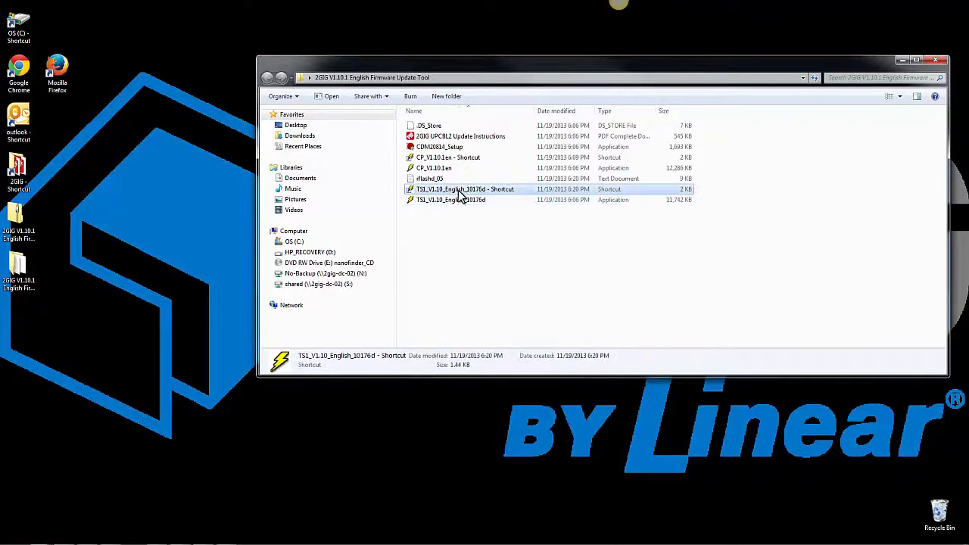
pyautogui.rightClick(459, 191)
pyautogui.click(490, 399)
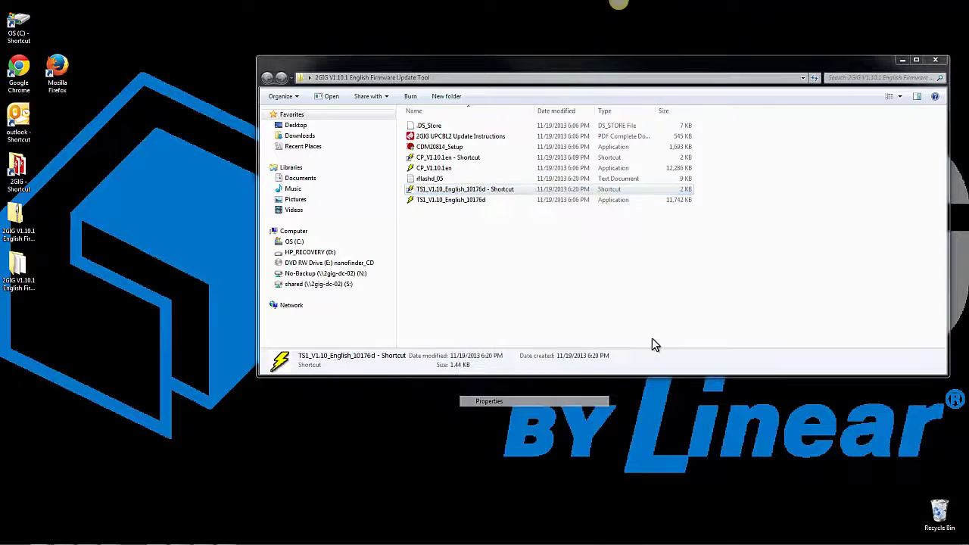
pyautogui.click(633, 291)
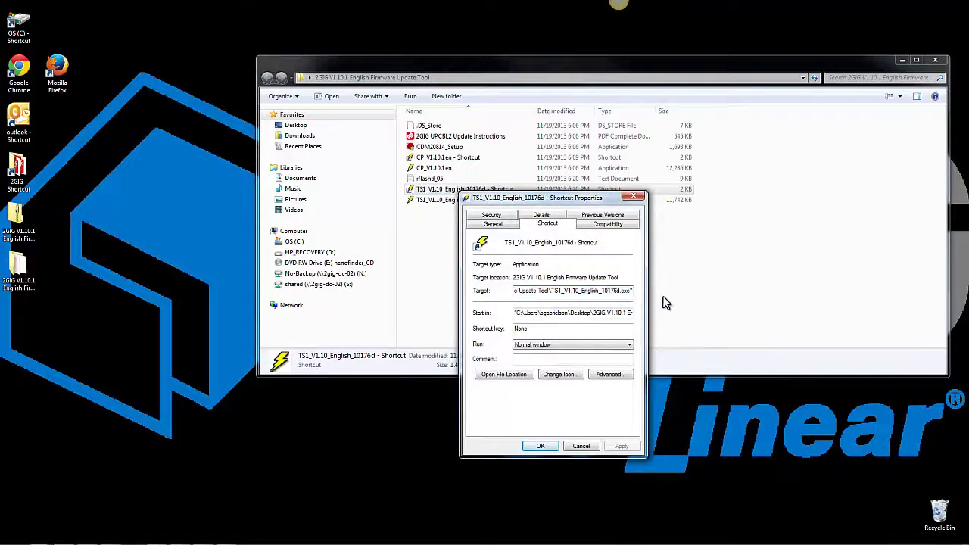
pyautogui.write('-c5')
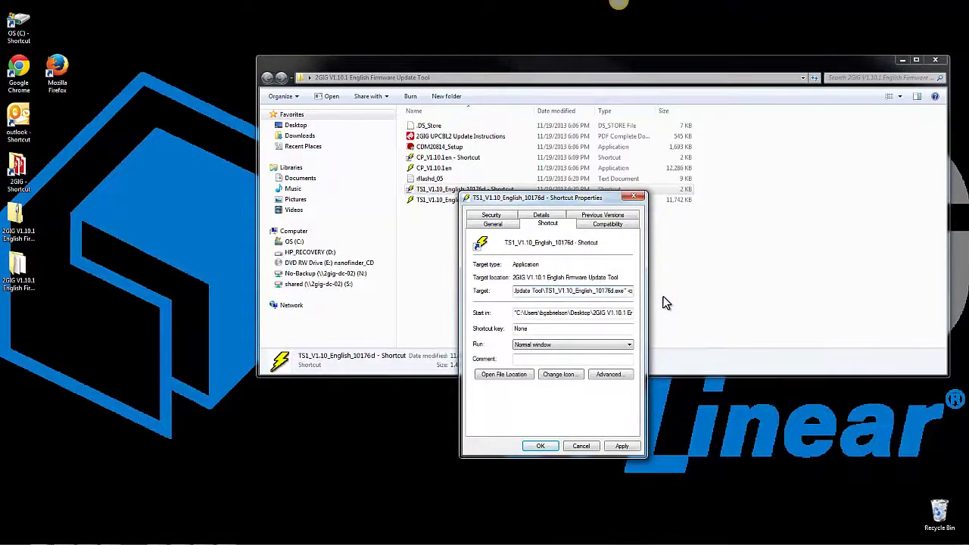
pyautogui.click(621, 447)
pyautogui.click(551, 447)
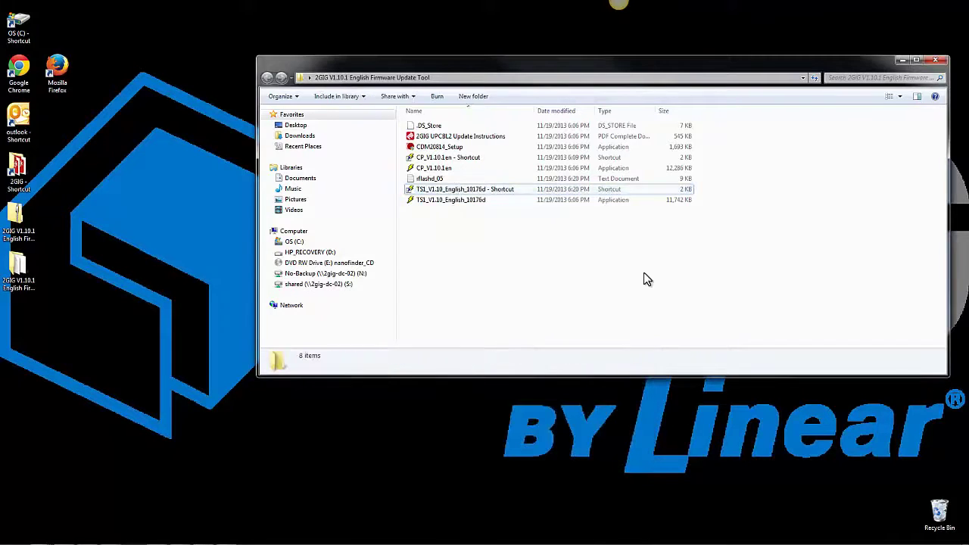
# - Launch the TS1 shortcut past the security warning and move the RFLASHD window over the file list
pyautogui.doubleClick(463, 189)
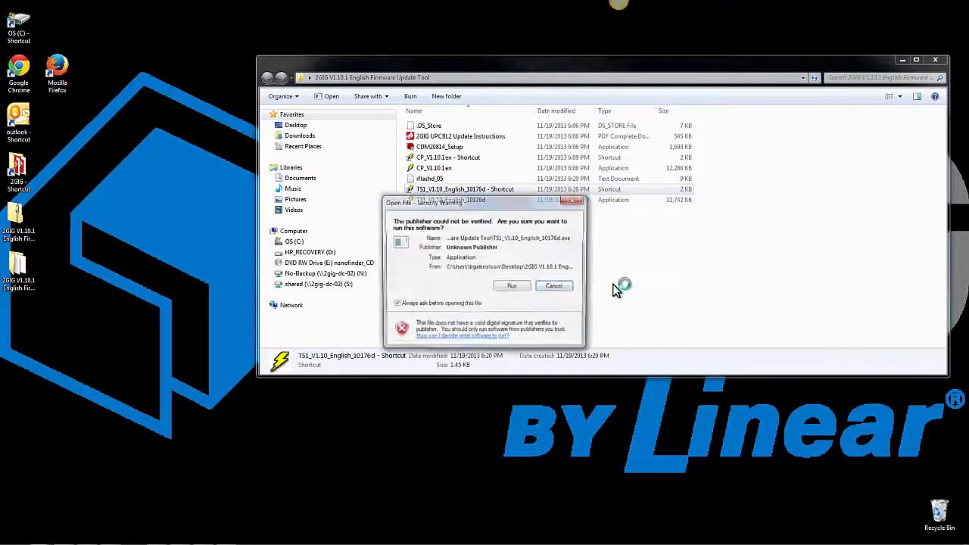
pyautogui.click(512, 288)
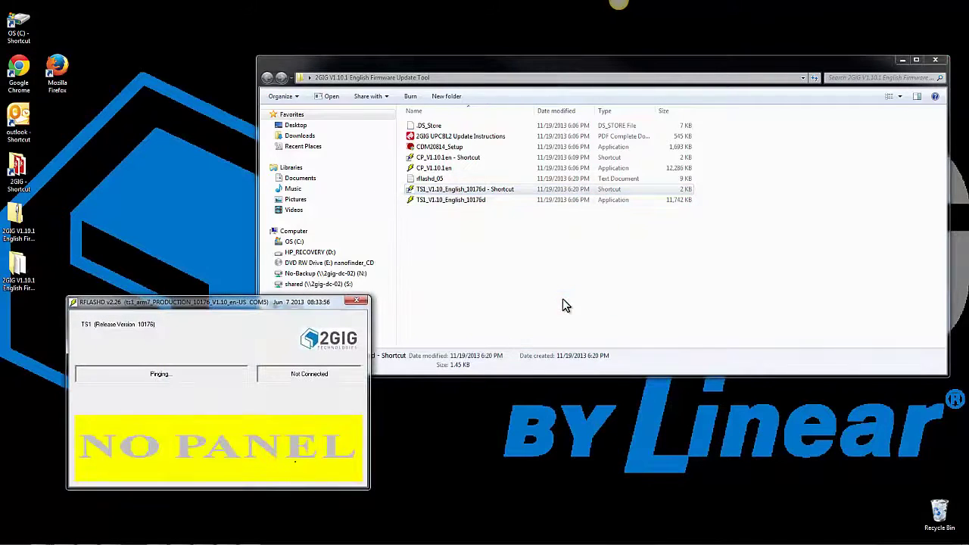
pyautogui.moveTo(262, 308); pyautogui.dragTo(662, 143)
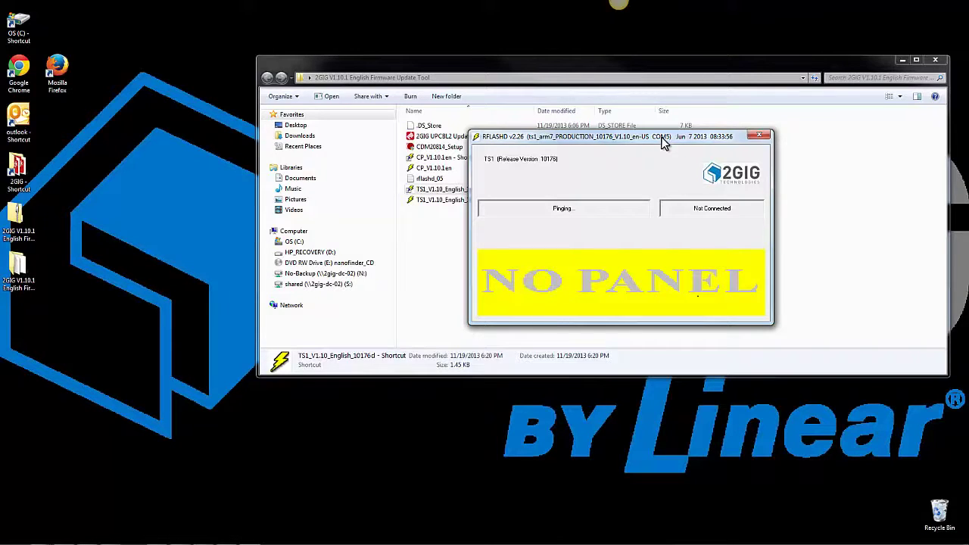
# - Close the TS1 updater, open the 2GIG UPCBL2 Update Instructions PDF and scroll through to page 4
pyautogui.click(759, 134)
pyautogui.click(658, 136)
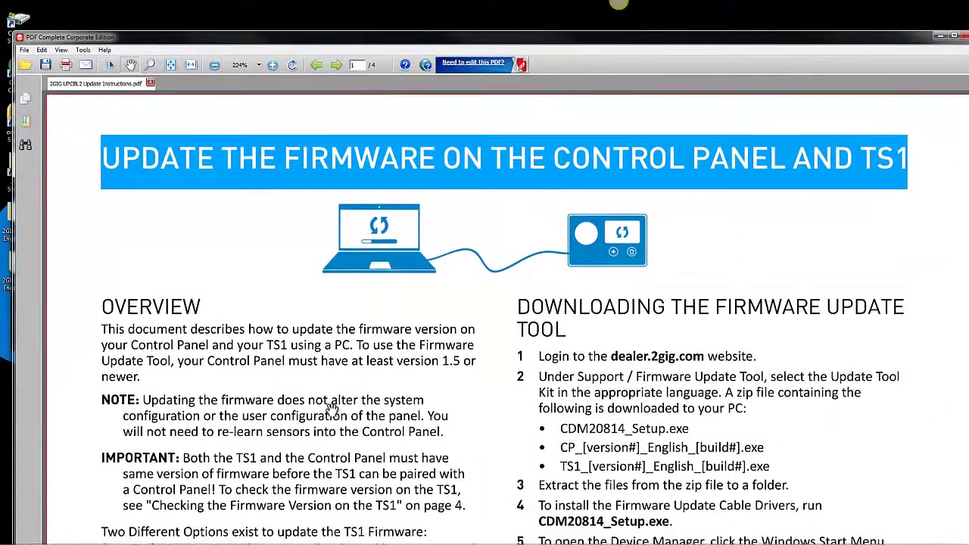
pyautogui.scroll(-10, 333, 410)
pyautogui.scroll(3, 307, 302)
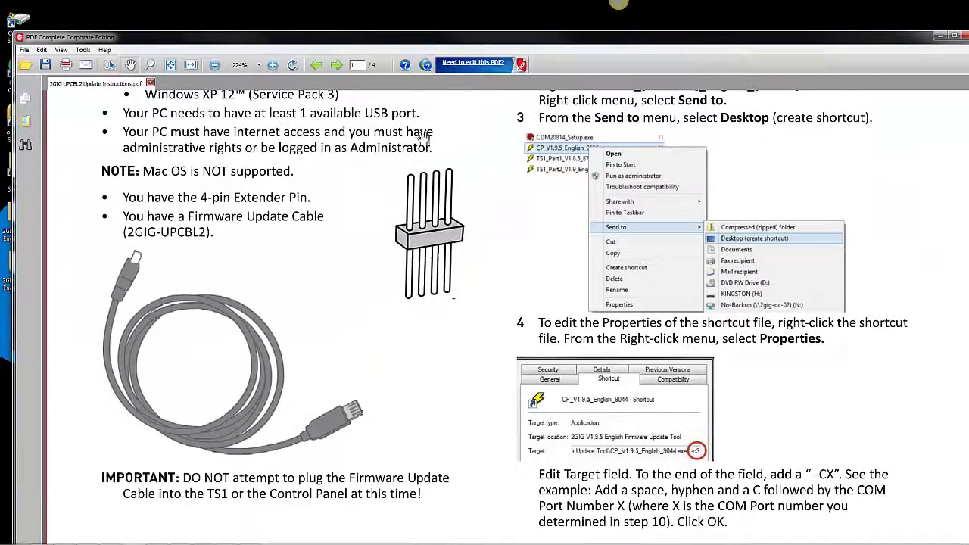
pyautogui.scroll(-10, 358, 387)
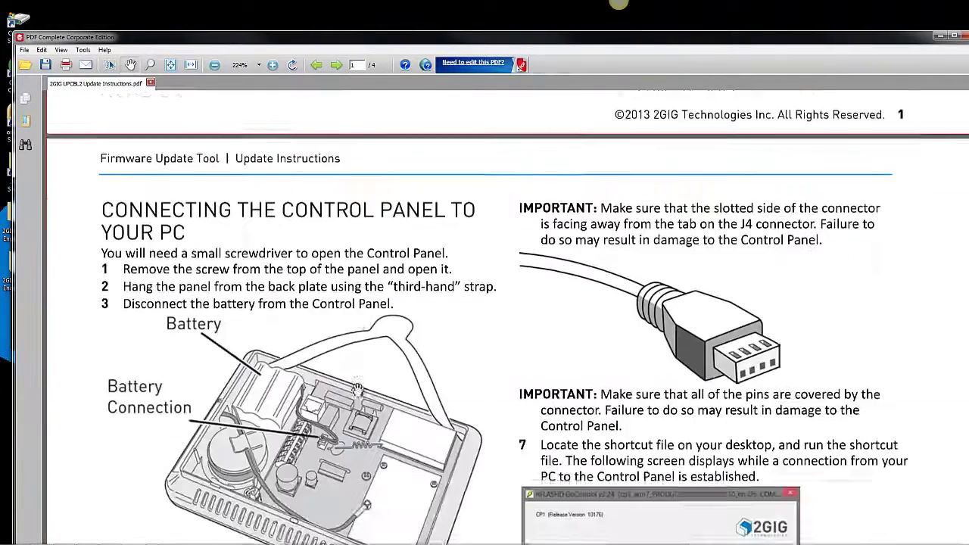
pyautogui.scroll(-10, 327, 346)
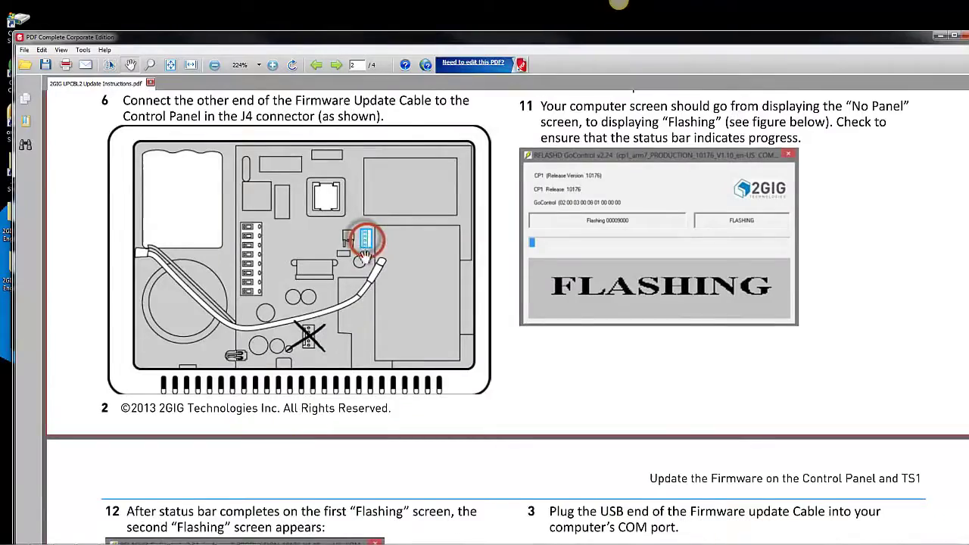
pyautogui.scroll(-7, 354, 272)
pyautogui.scroll(-15, 359, 284)
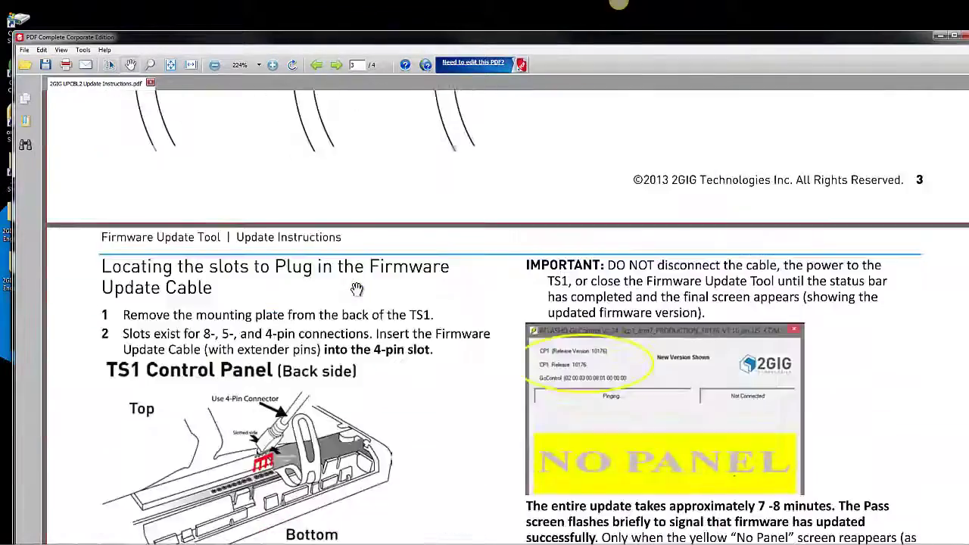
pyautogui.scroll(1, 357, 289)
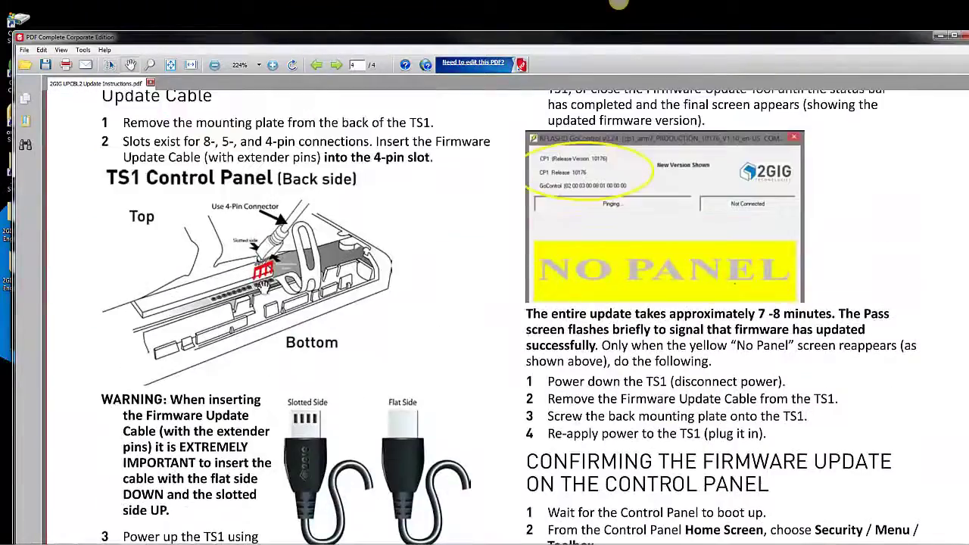